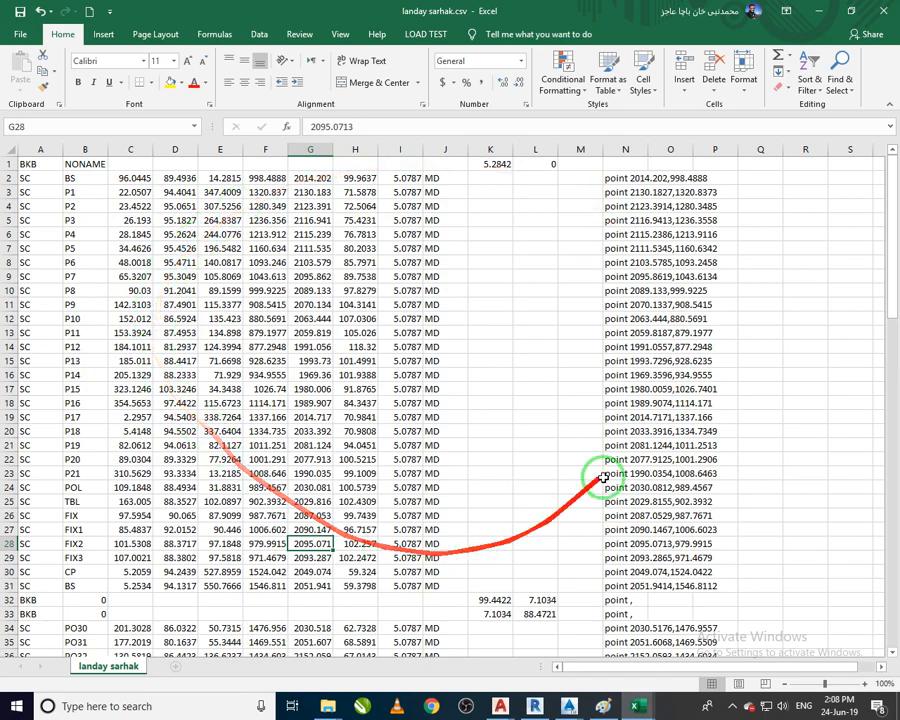
scroll(432, 380, "down", 8)
scroll(458, 470, "down", 1)
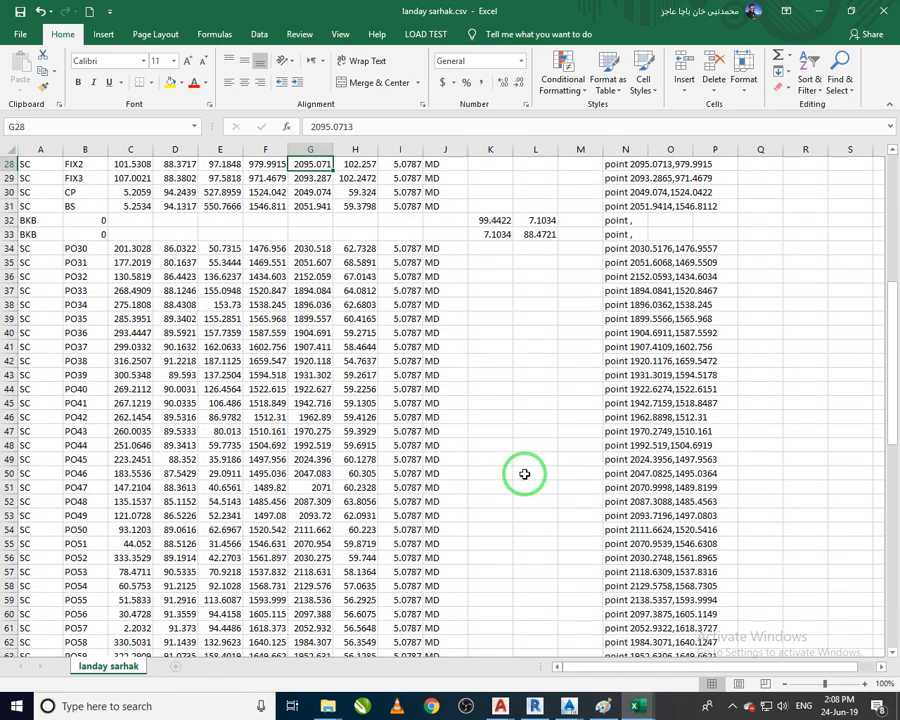
scroll(524, 474, "up", 9)
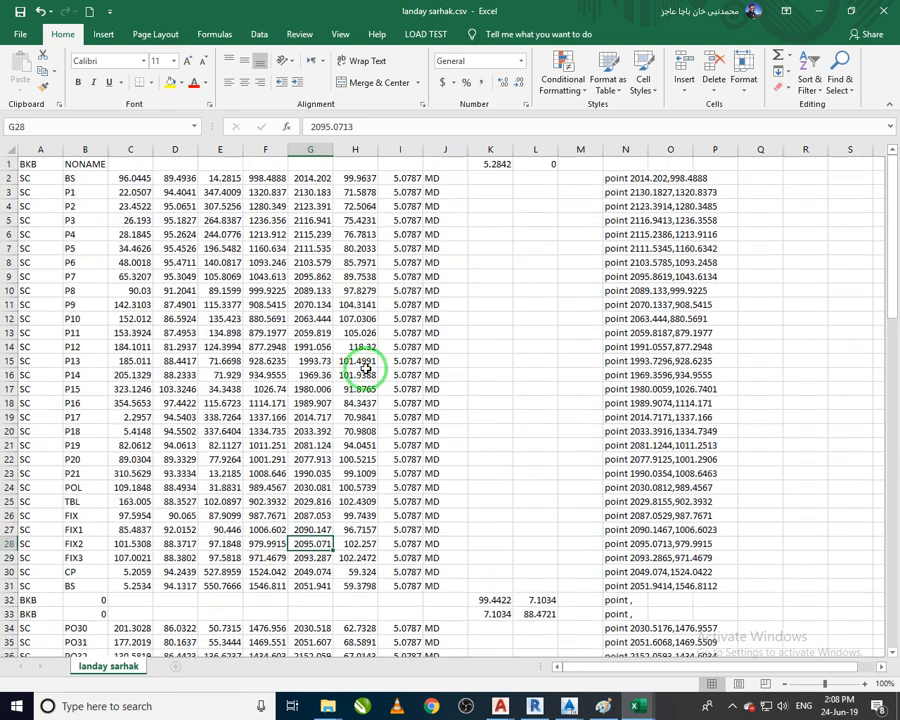
left_click(626, 178)
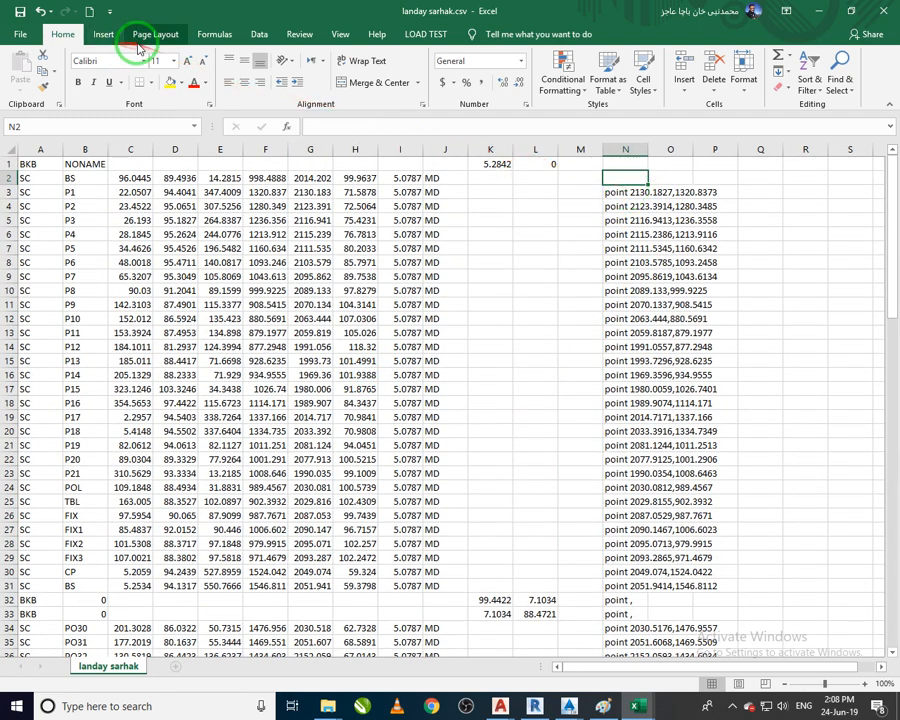
left_click(213, 34)
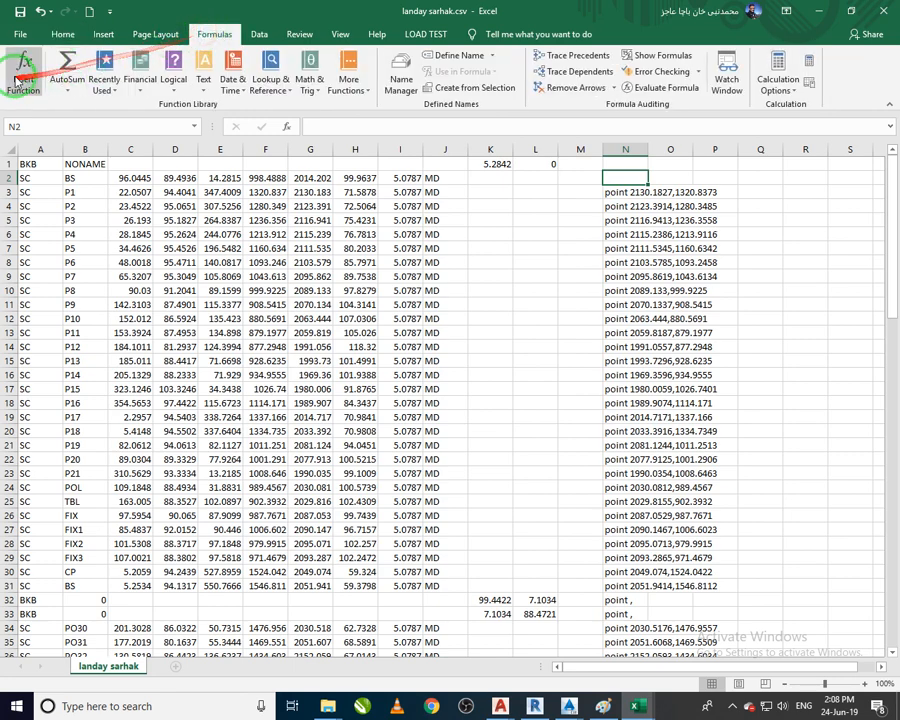
left_click(19, 66)
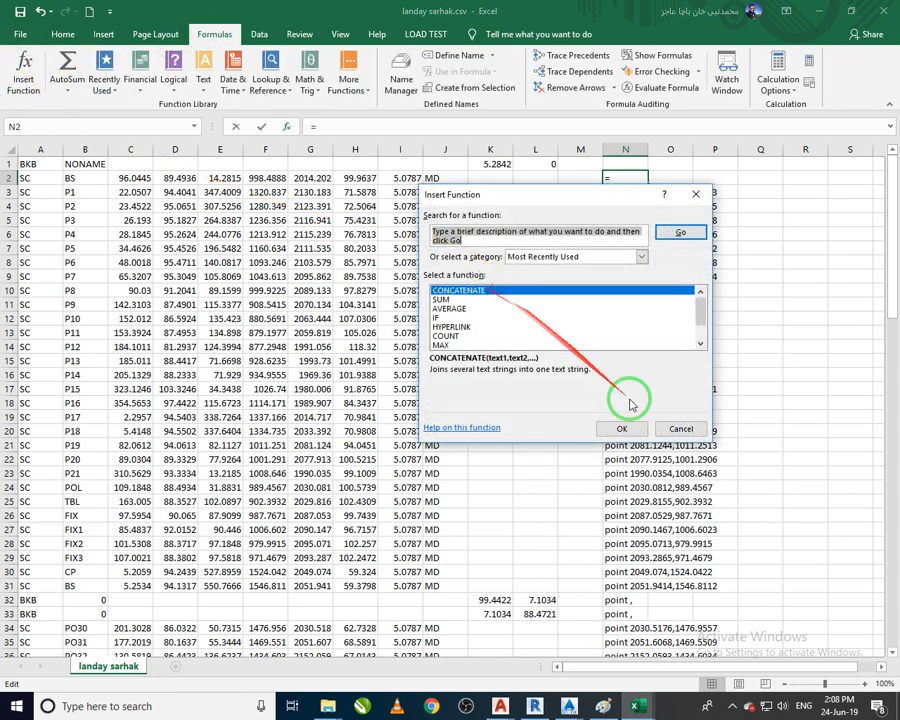
left_click(636, 432)
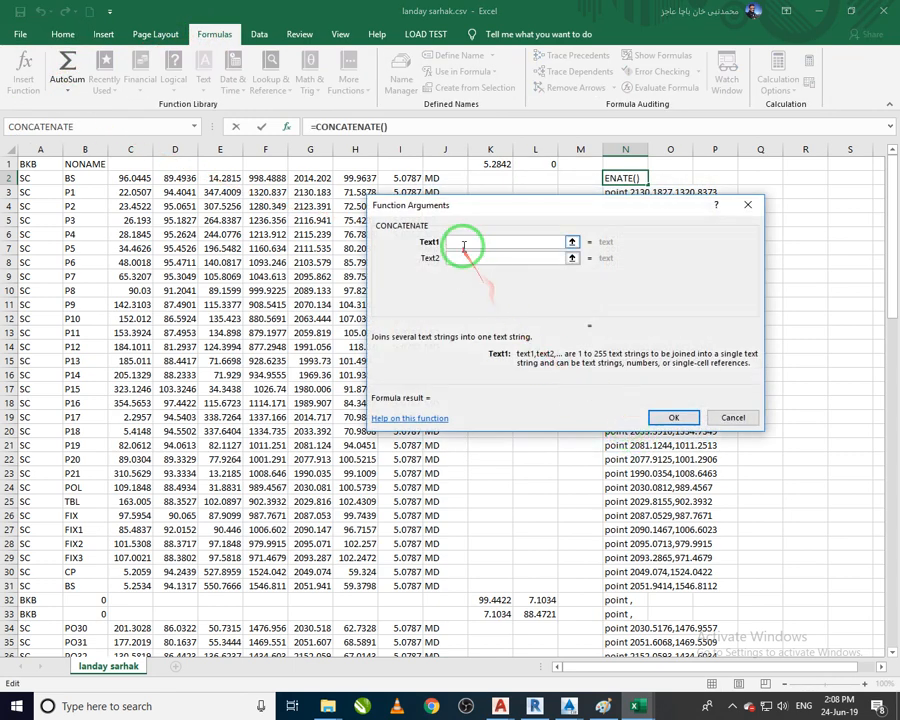
left_click_drag(450, 224, 452, 276)
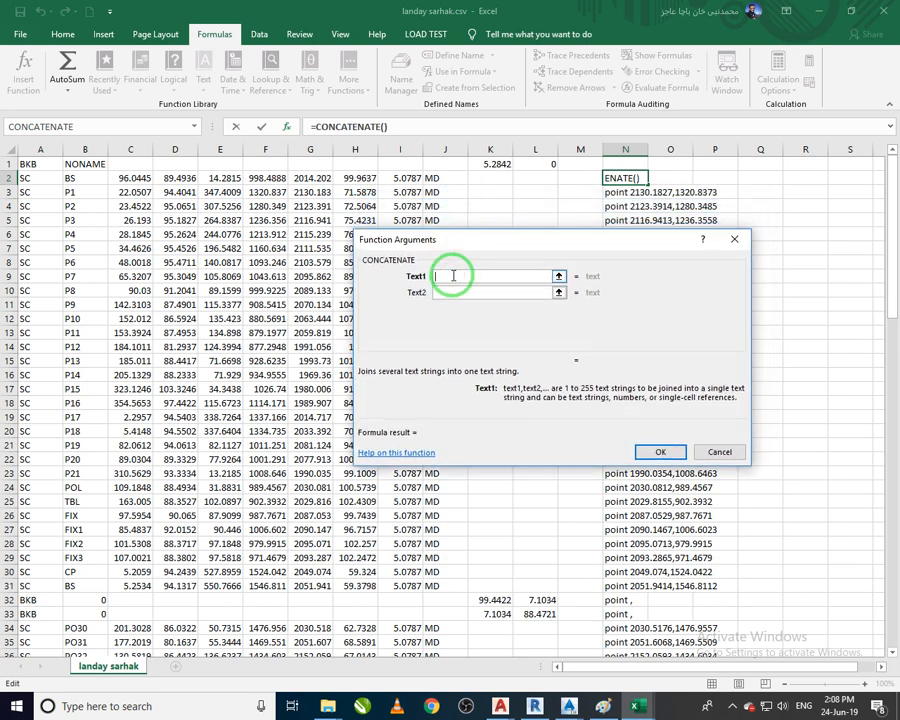
left_click_drag(480, 239, 465, 242)
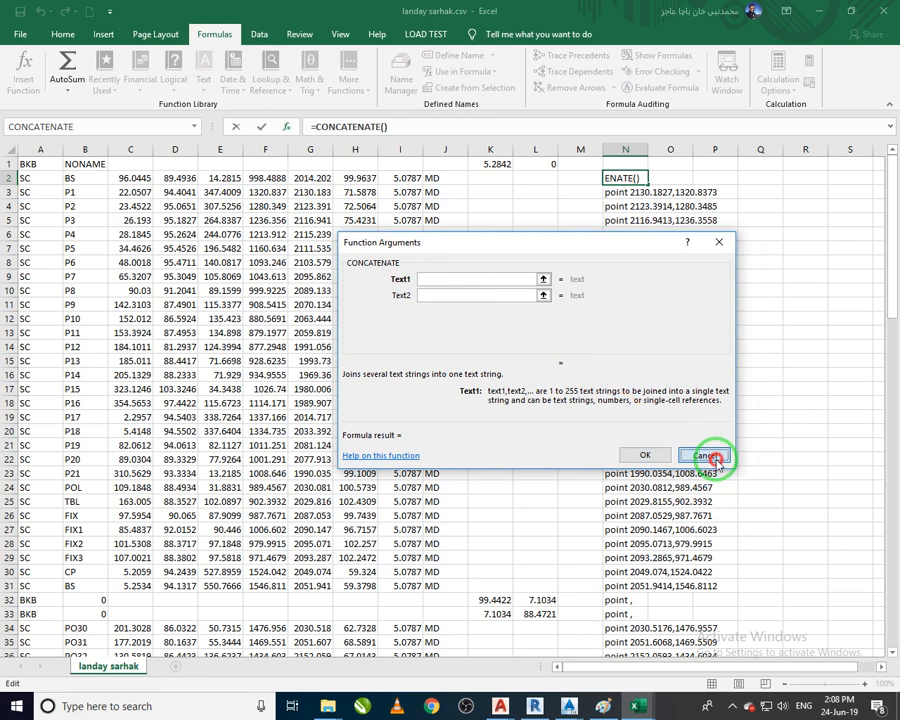
left_click(707, 457)
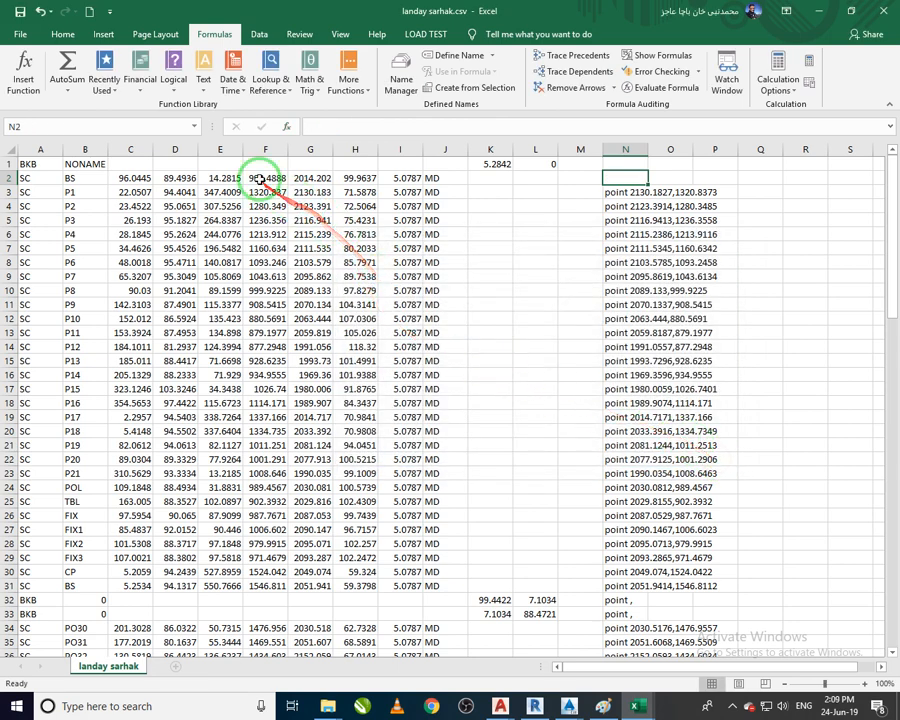
- Examine the point names in column B and the coordinate and elevation values in columns F, G and H
left_click(83, 160)
left_click(88, 150)
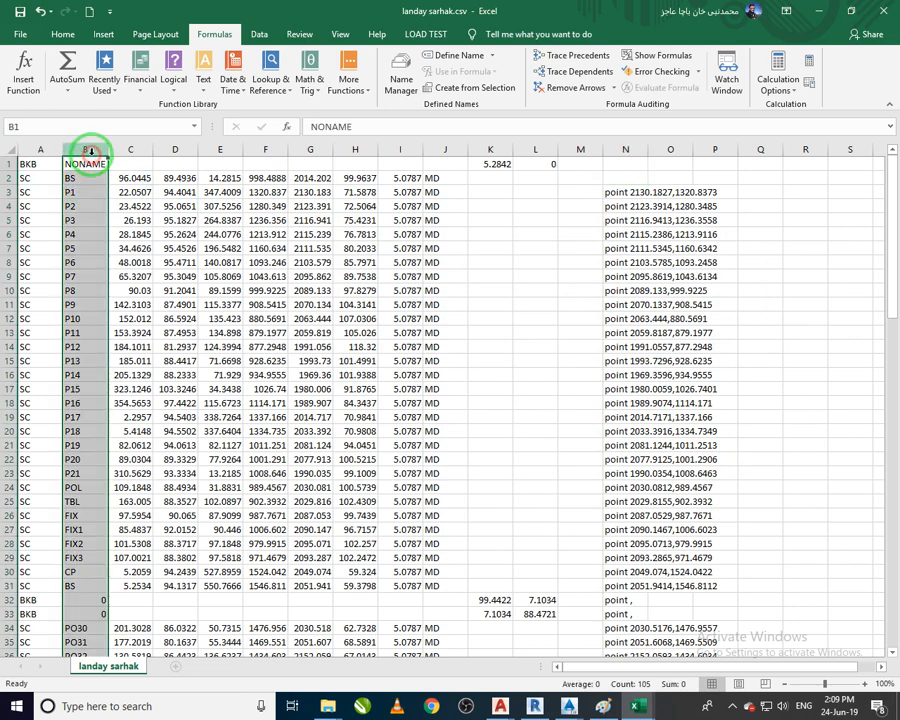
left_click(270, 150)
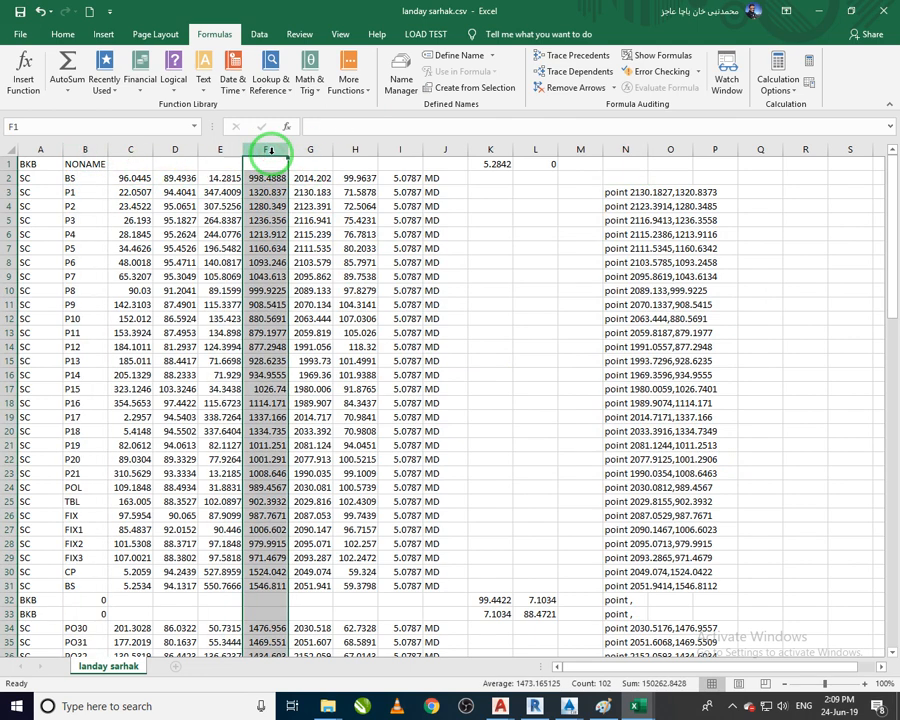
left_click(318, 150)
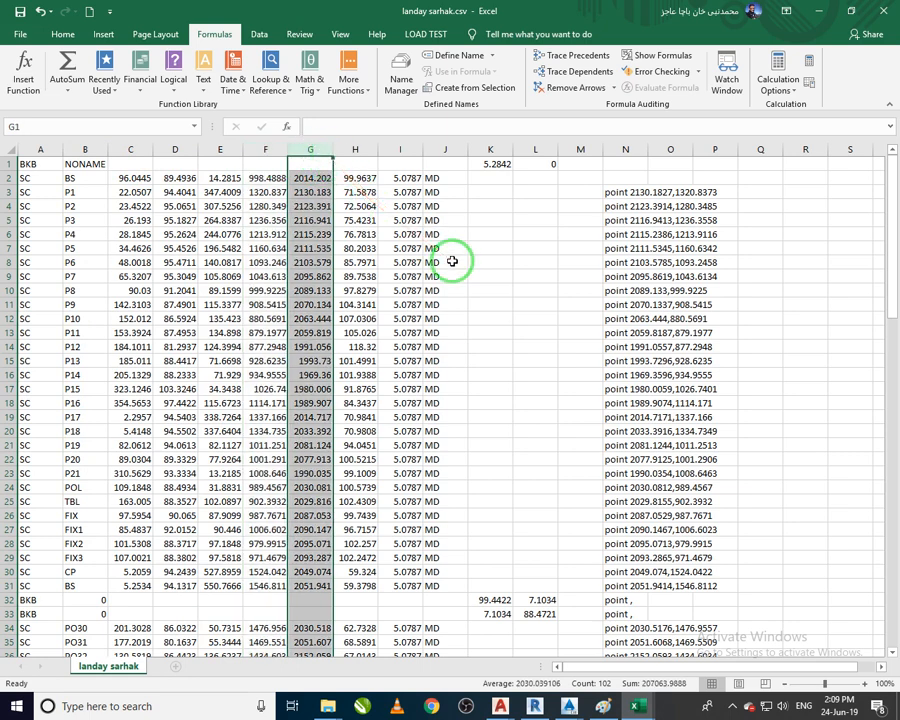
left_click(357, 150)
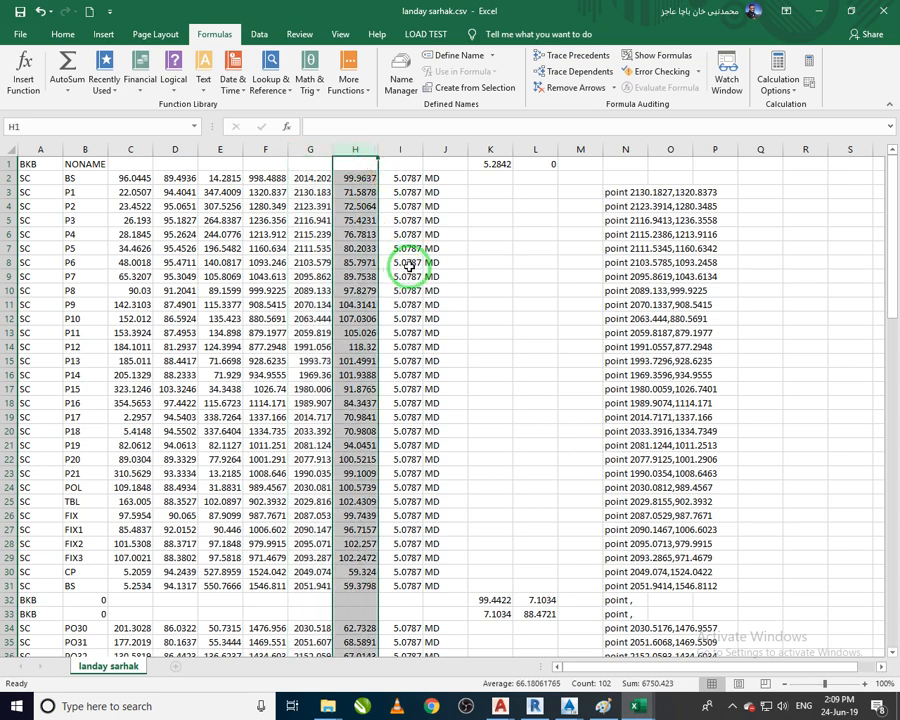
left_click(733, 708)
left_click(743, 622)
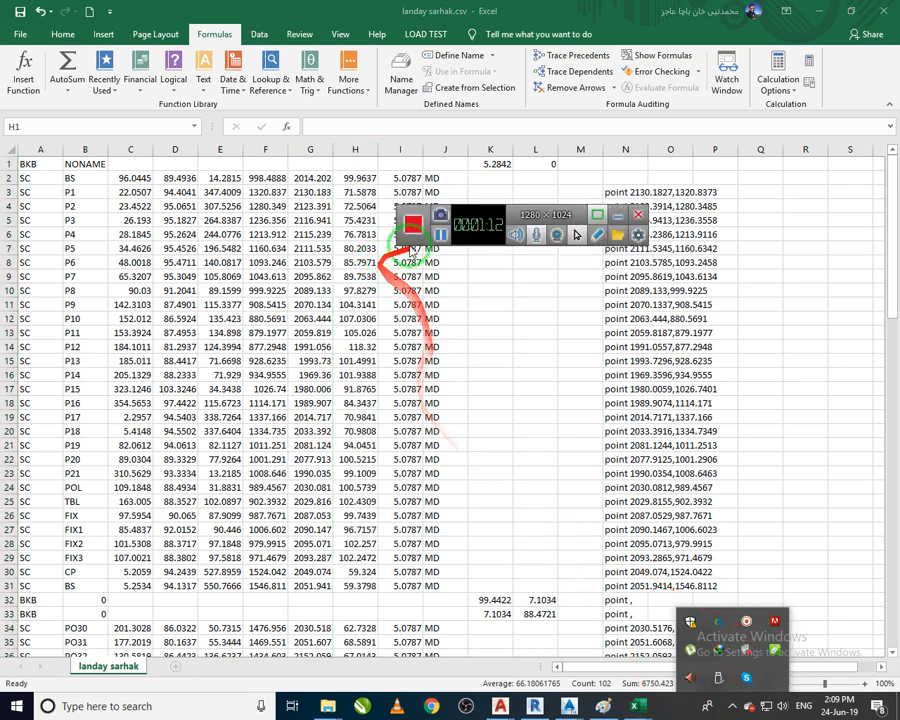
left_click(441, 236)
left_click(616, 216)
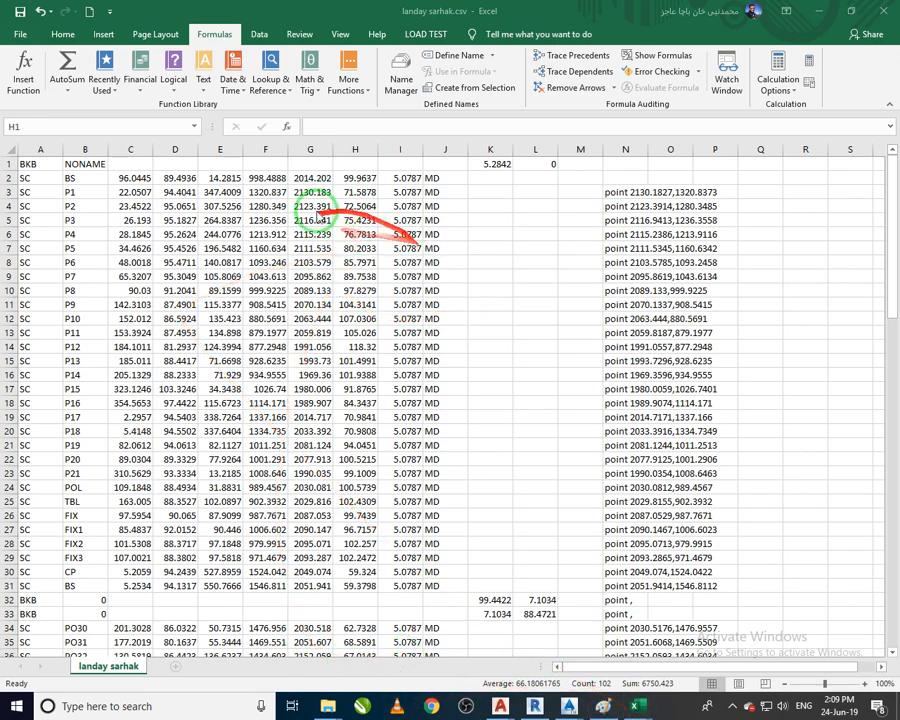
- Switch to the Coordinates.xlsx workbook and examine the point number, coordinates, elevation and description in columns A to E
mouse_move(637, 706)
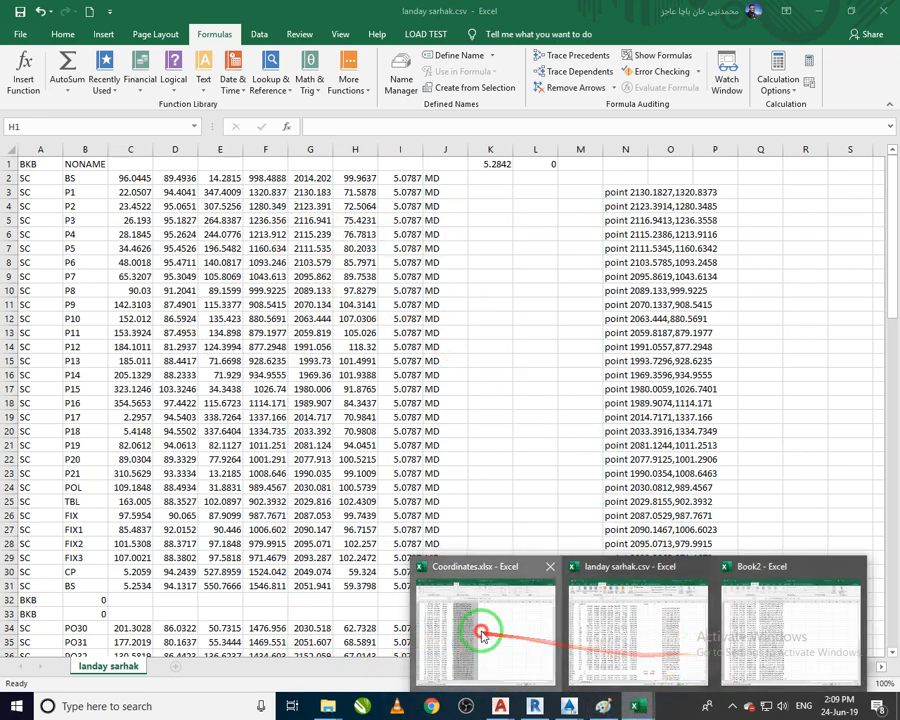
left_click(481, 634)
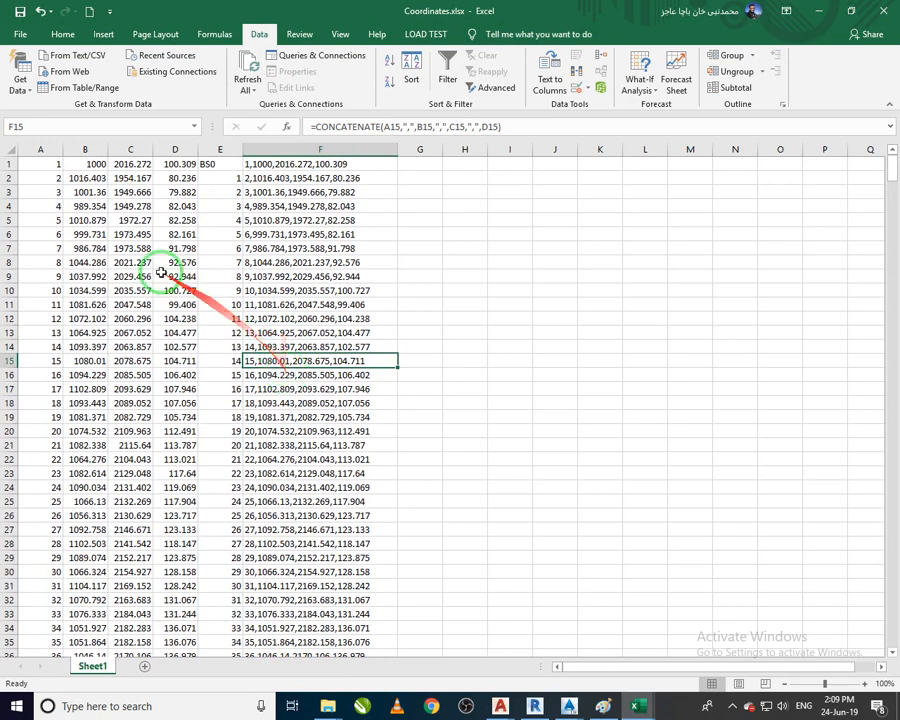
left_click(52, 150)
left_click(128, 168)
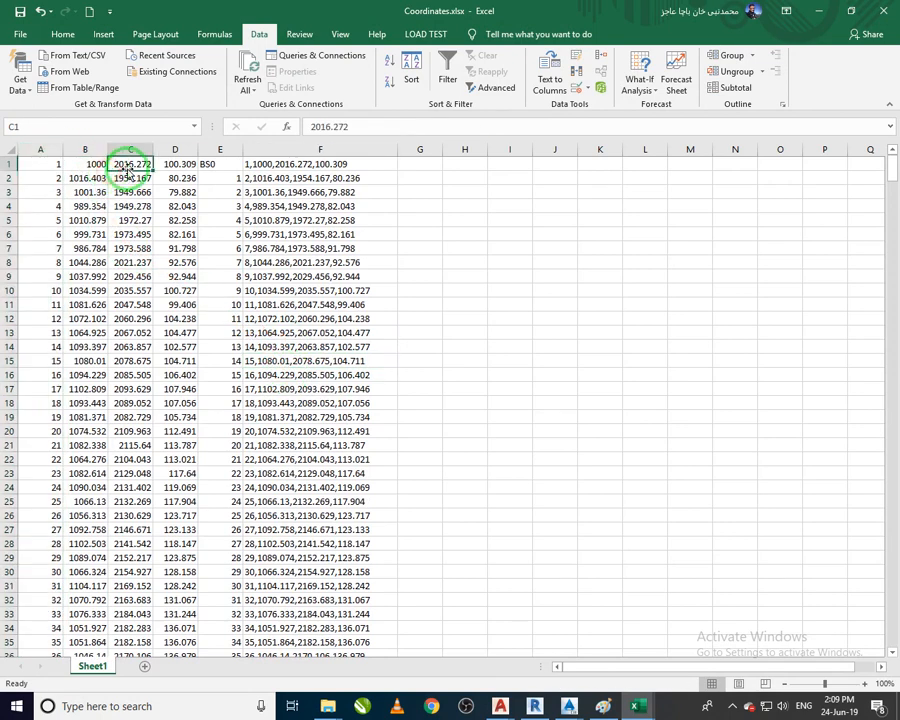
left_click(185, 166)
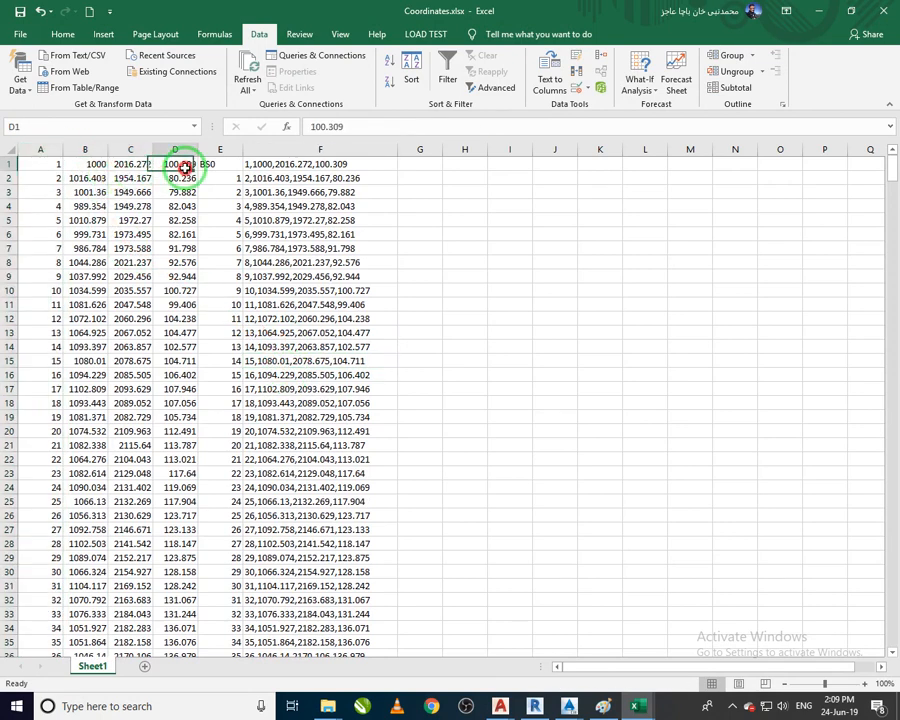
left_click(218, 165)
scroll(255, 446, "down", 1)
scroll(258, 428, "up", 1)
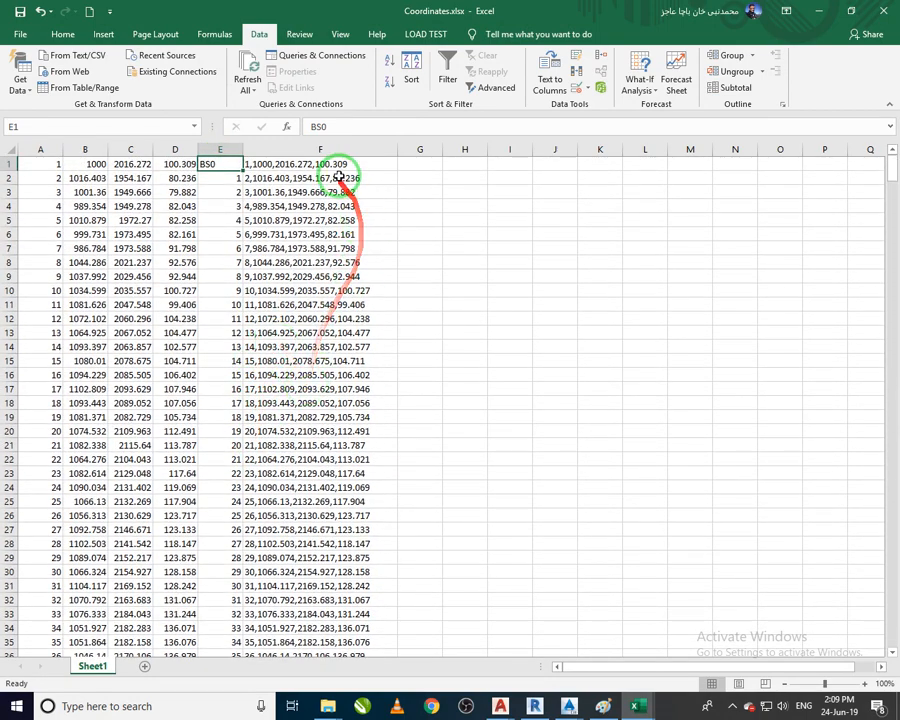
- Switch to the Book2 workbook and look through its point list and the combined text in column F
mouse_move(638, 708)
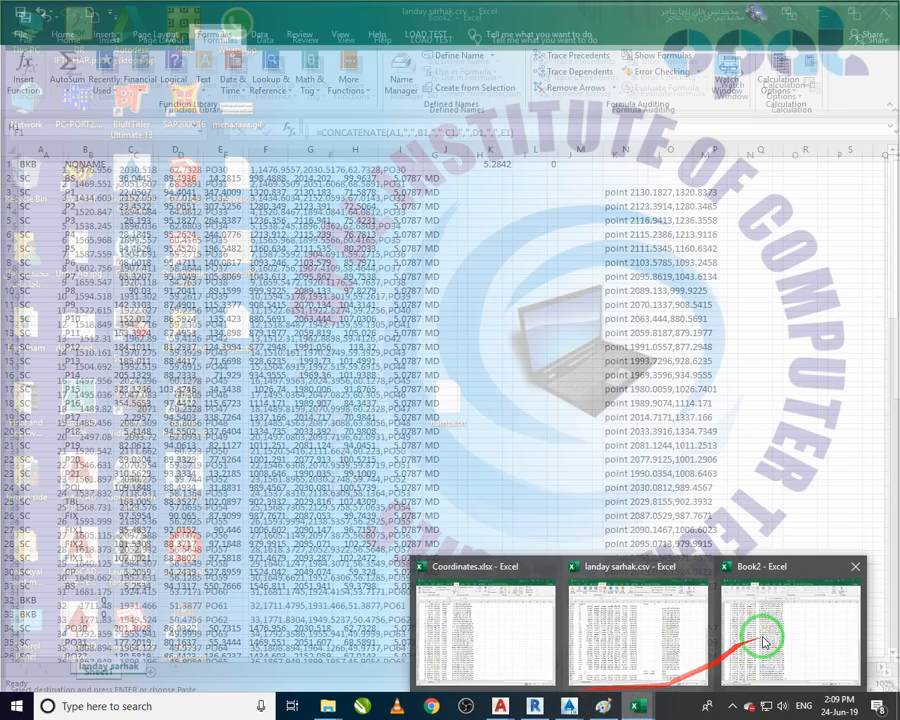
left_click(765, 632)
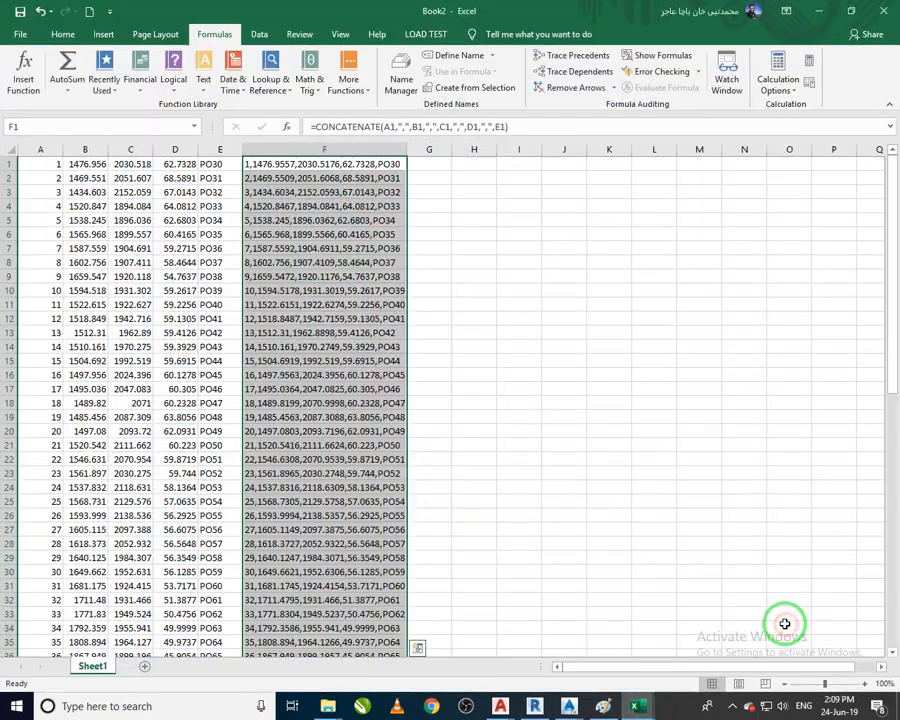
left_click(522, 390)
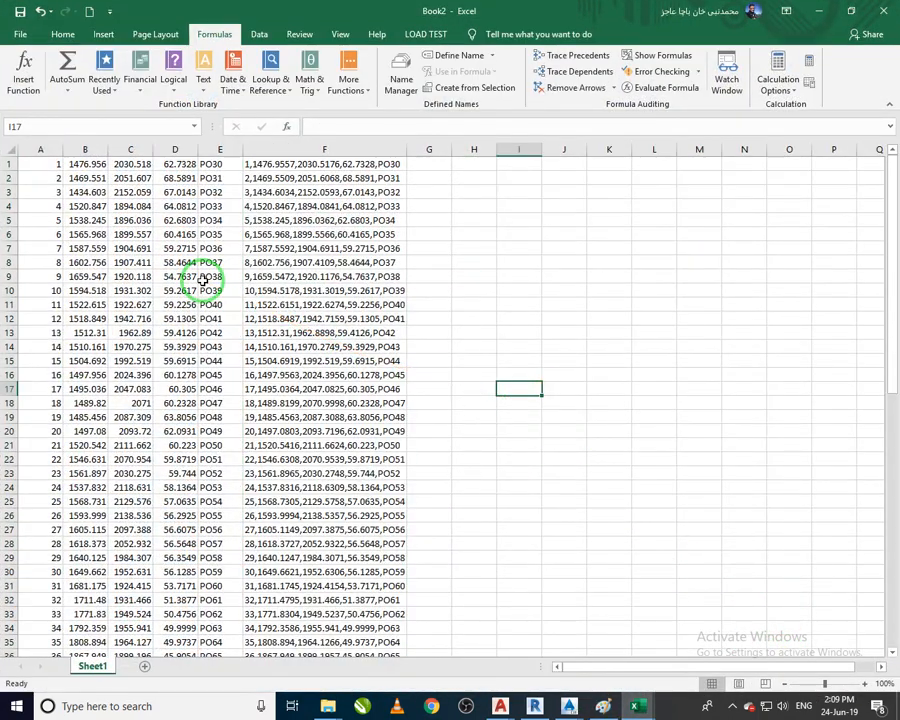
scroll(241, 374, "down", 20)
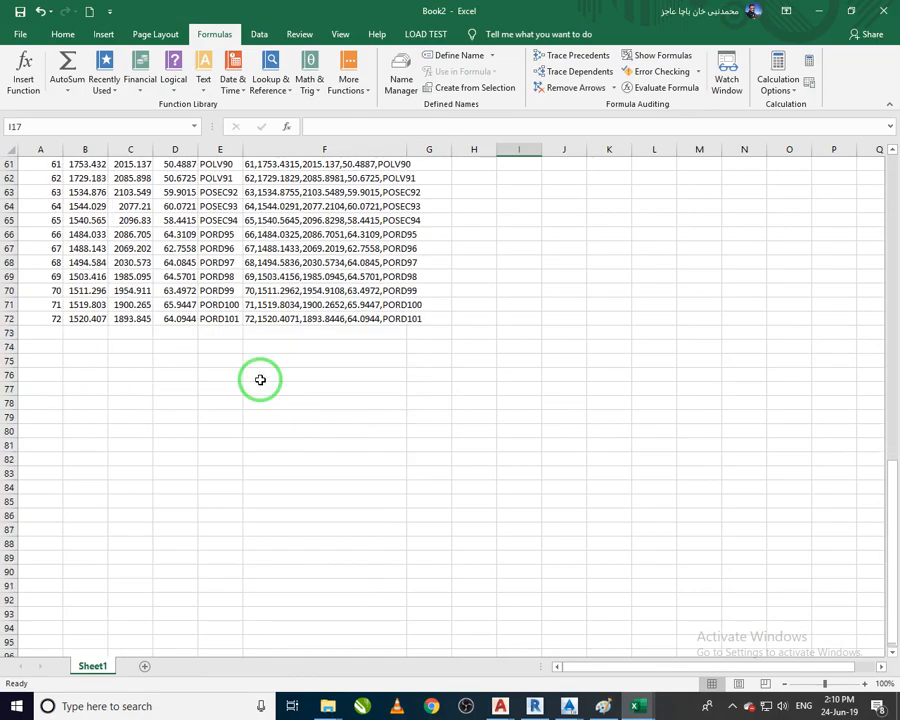
scroll(184, 385, "up", 12)
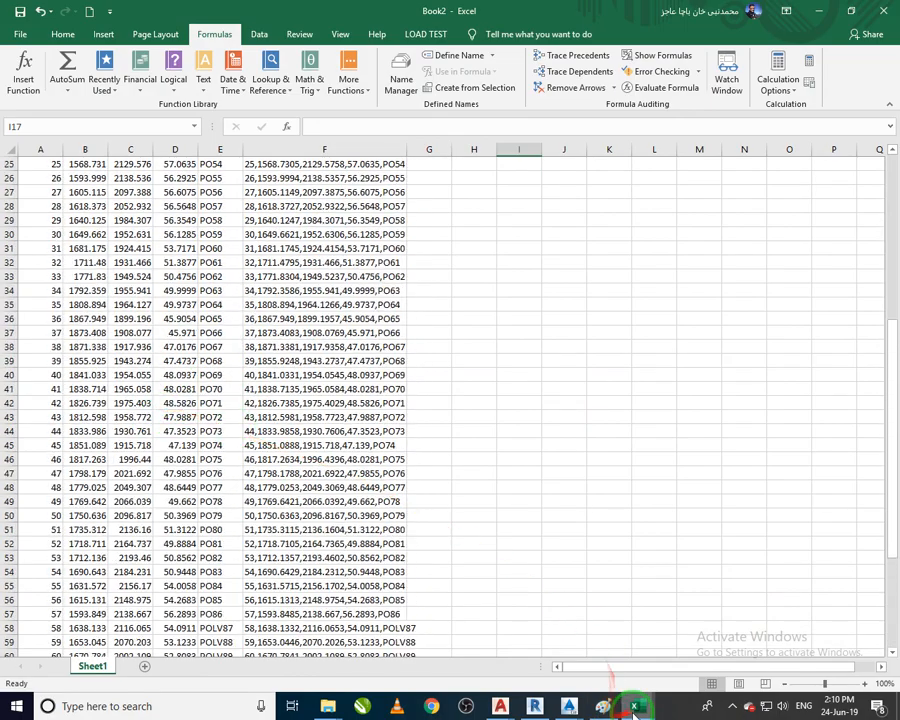
- Review the point rows in the Coordinates.xlsx workbook and close that workbook
mouse_move(617, 707)
left_click(484, 660)
scroll(380, 514, "down", 20)
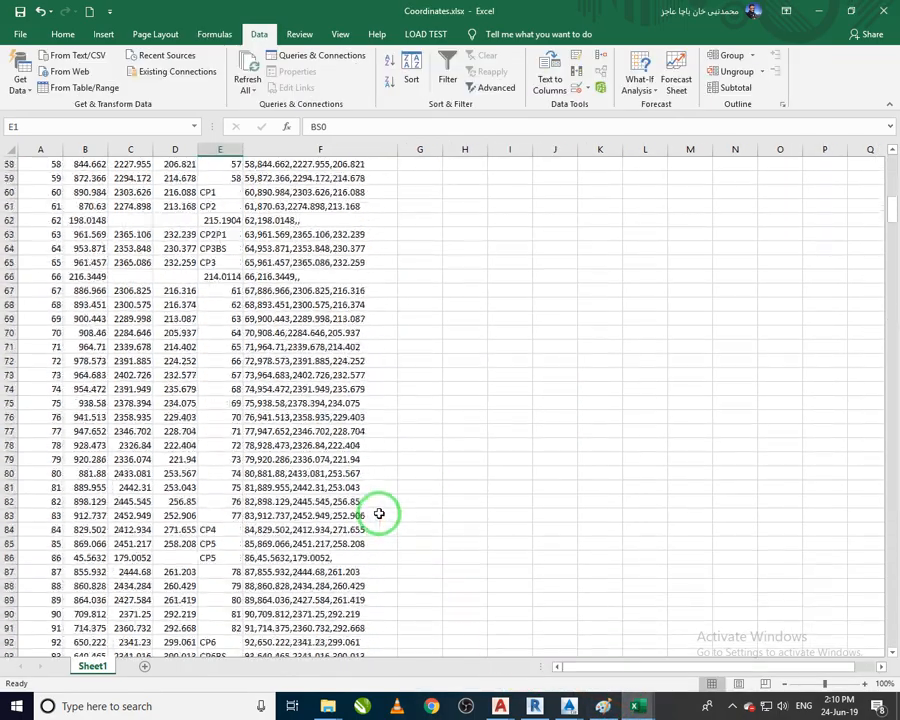
scroll(378, 514, "down", 13)
scroll(378, 514, "down", 7)
scroll(378, 514, "up", 18)
scroll(378, 514, "up", 1)
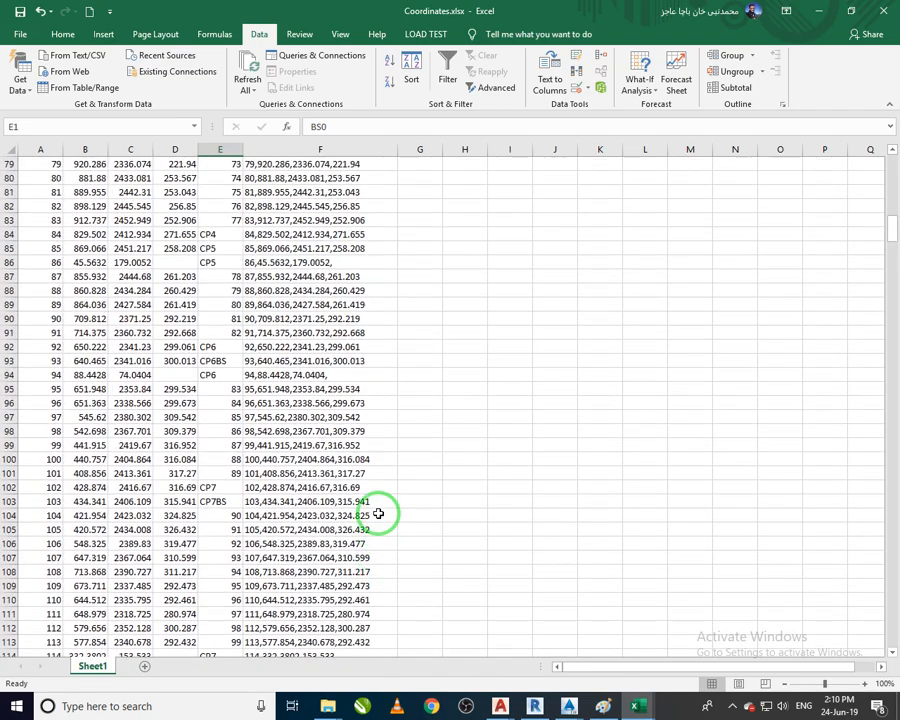
scroll(378, 514, "down", 6)
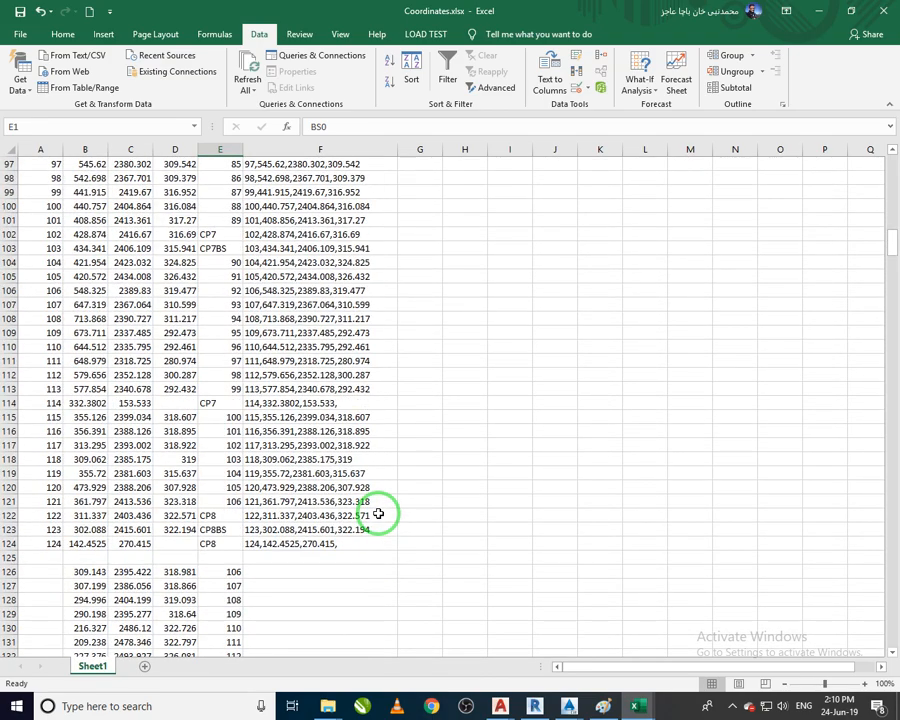
scroll(378, 514, "up", 20)
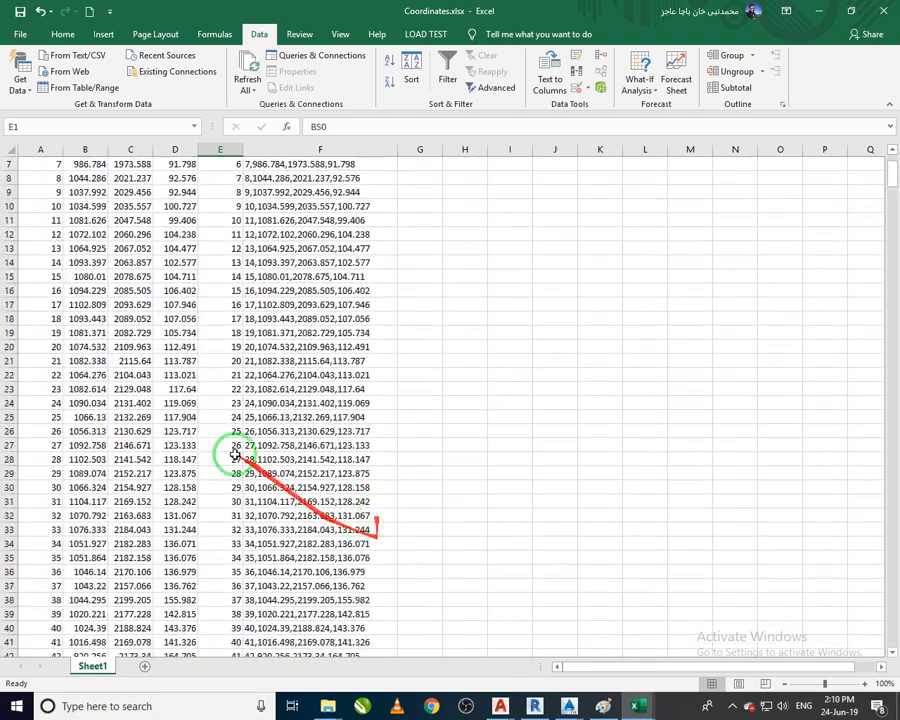
left_click(883, 11)
left_click(455, 376)
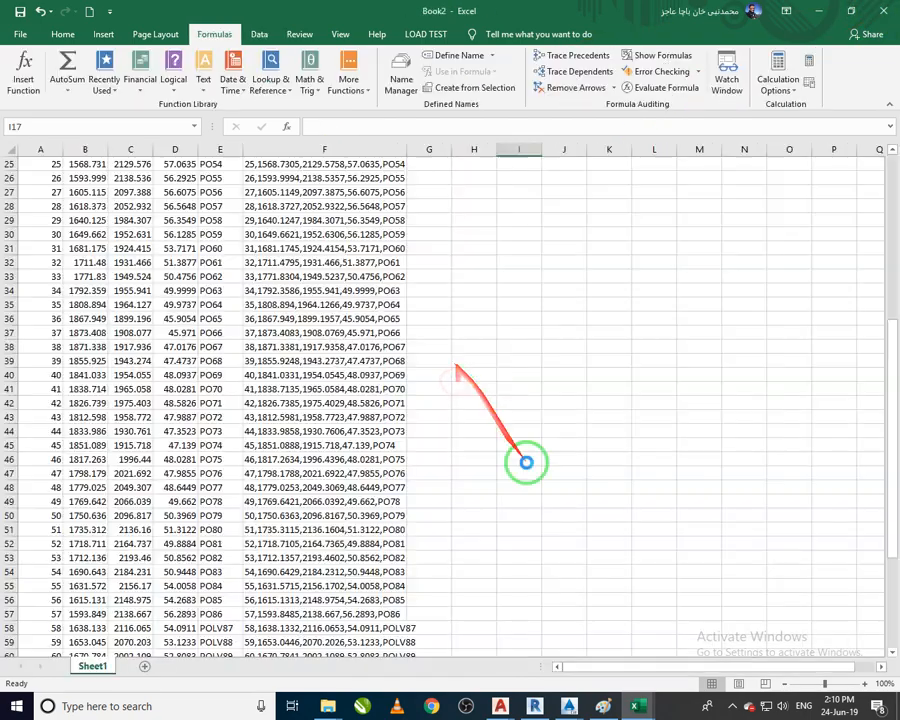
- Clear all the concatenated point text from column F of Book2
left_click(148, 361)
scroll(205, 398, "down", 11)
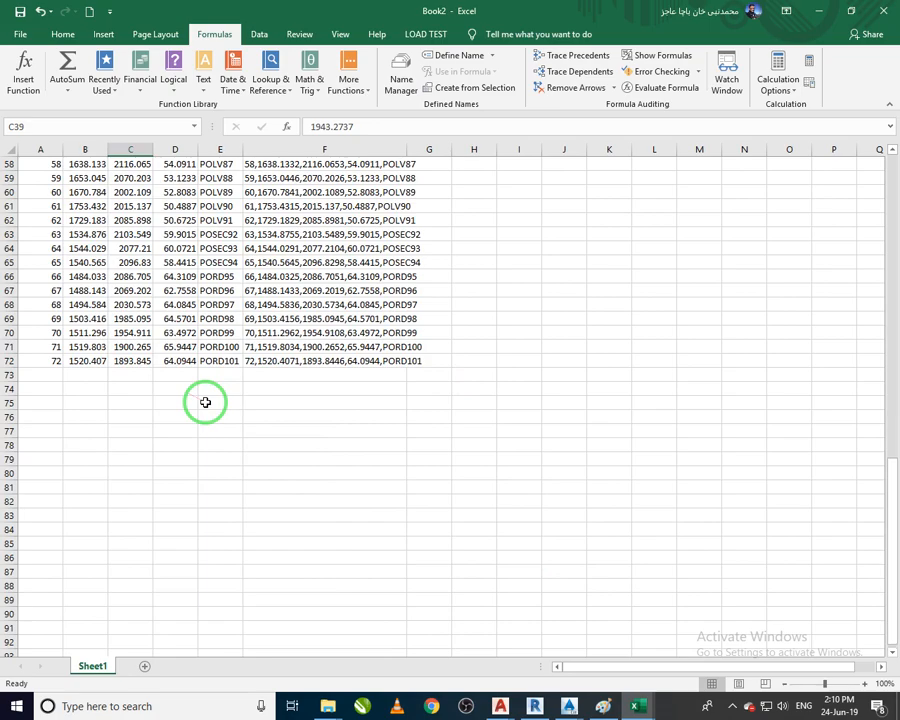
scroll(205, 402, "up", 19)
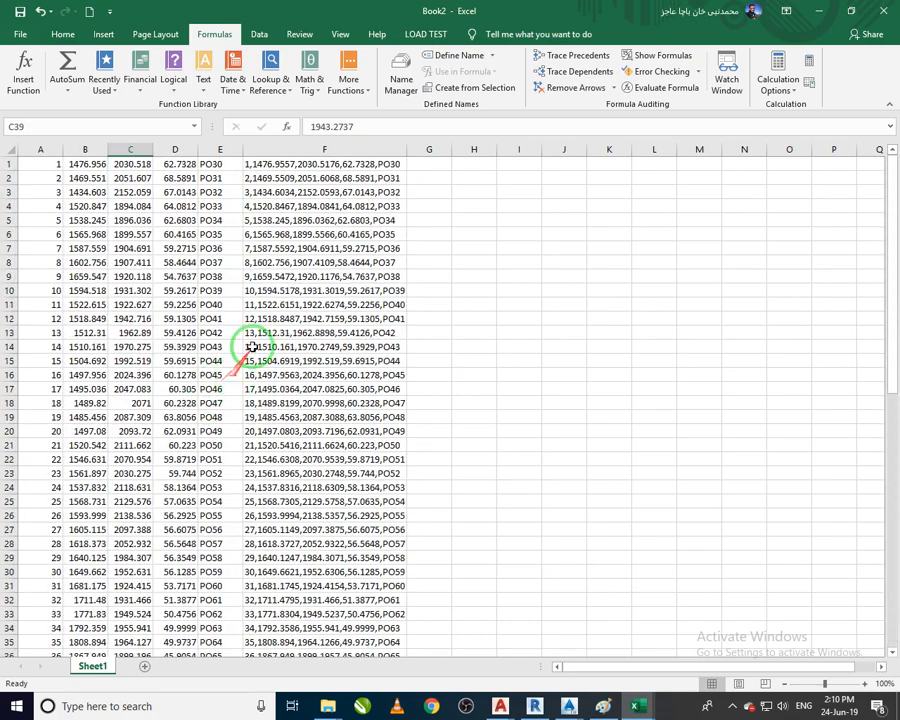
left_click(301, 149)
key("Delete")
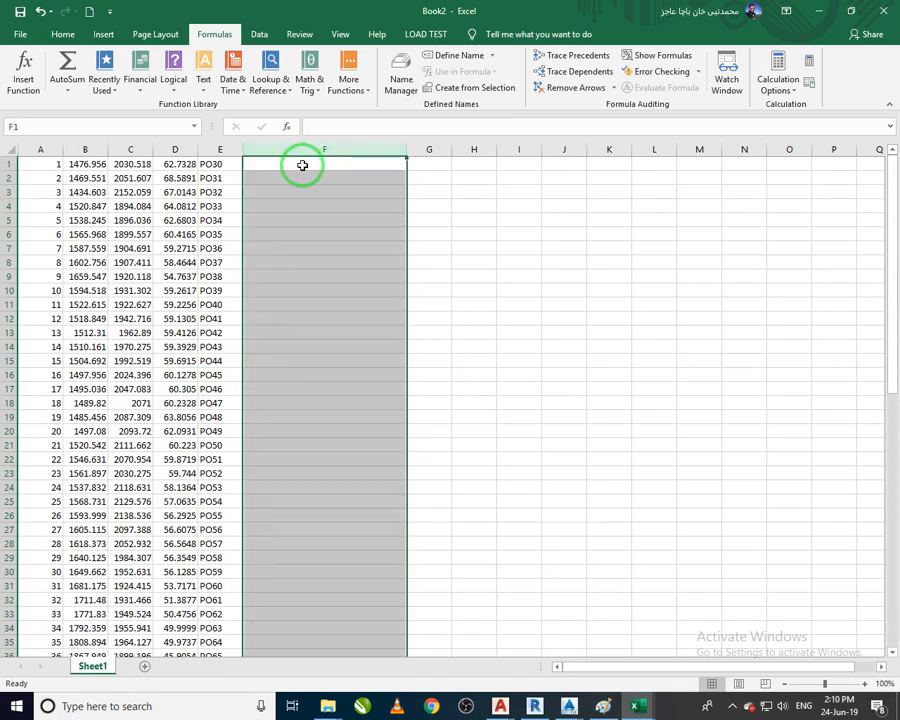
left_click(302, 165)
type("=con")
key("BackSpace")
key("BackSpace")
key("BackSpace")
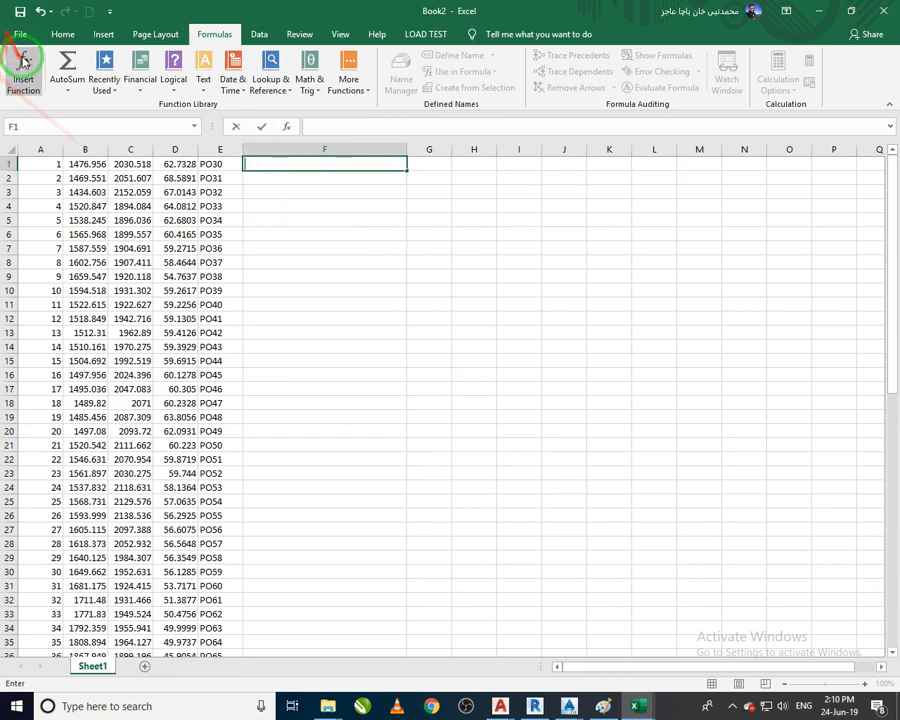
- Insert a CONCATENATE function in F1 with A1, a comma and B1 as its first three text arguments
left_click(24, 72)
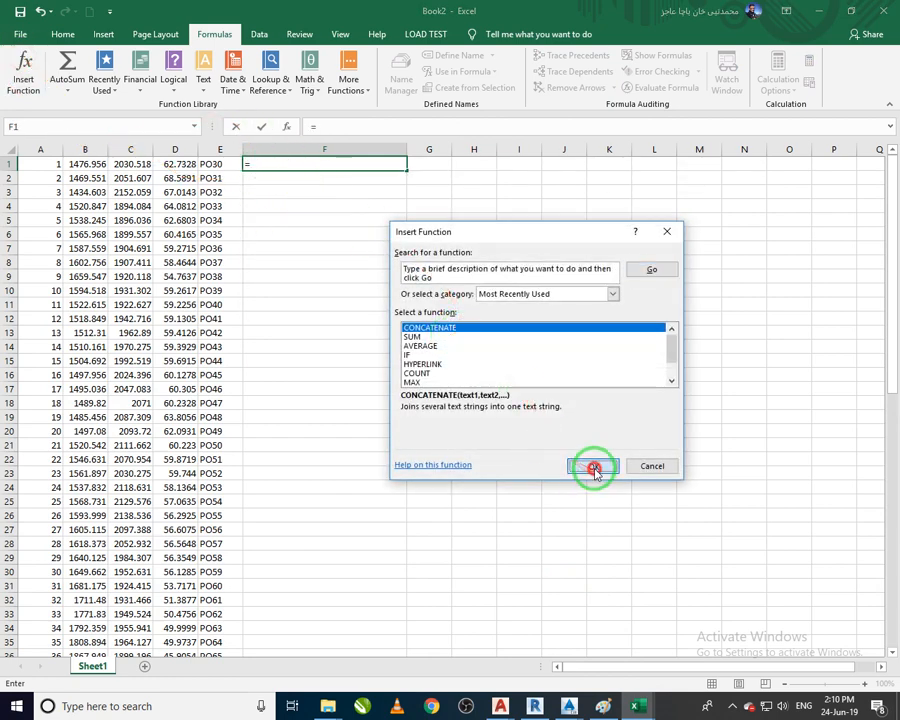
left_click(592, 466)
left_click(42, 165)
left_click(449, 296)
type(",")
left_click(449, 311)
left_click(81, 165)
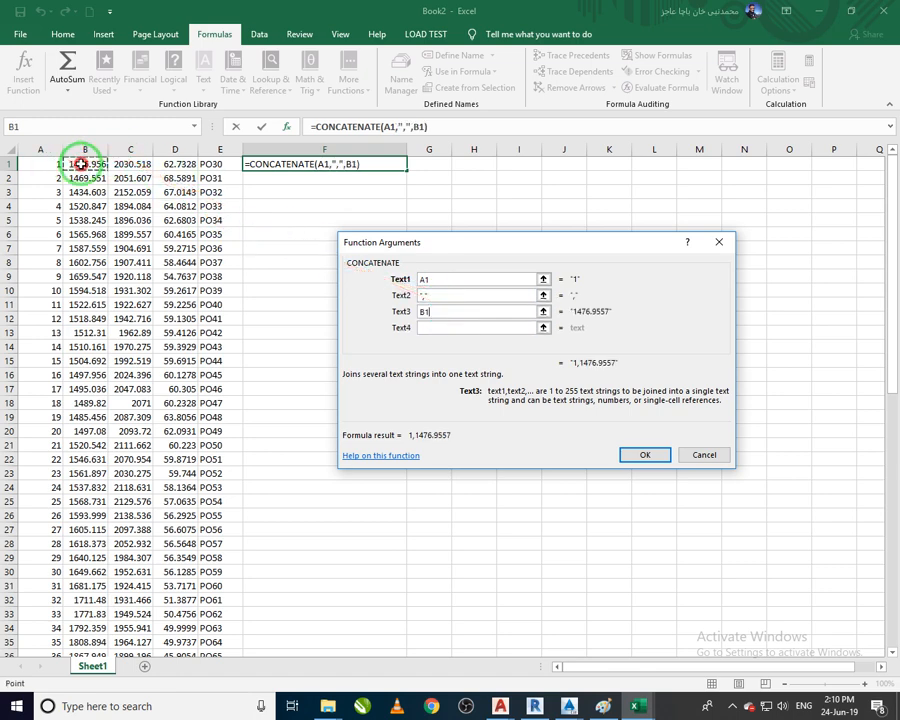
- Add a comma, C1 and another comma as the fourth to sixth text arguments of the function
left_click(445, 327)
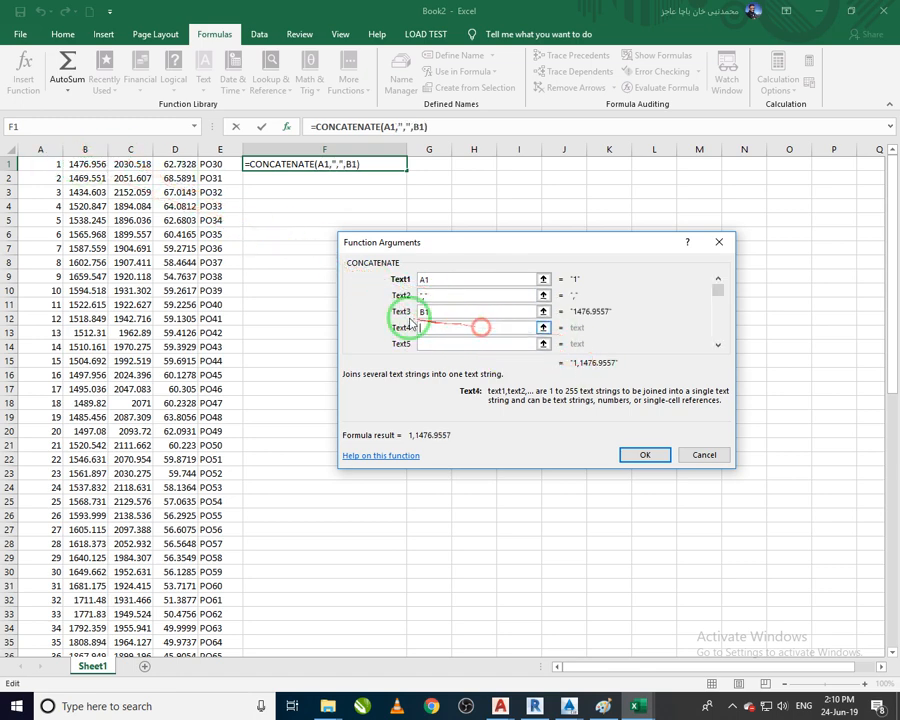
left_click(153, 165)
key("Tab")
type(",")
left_click(175, 164)
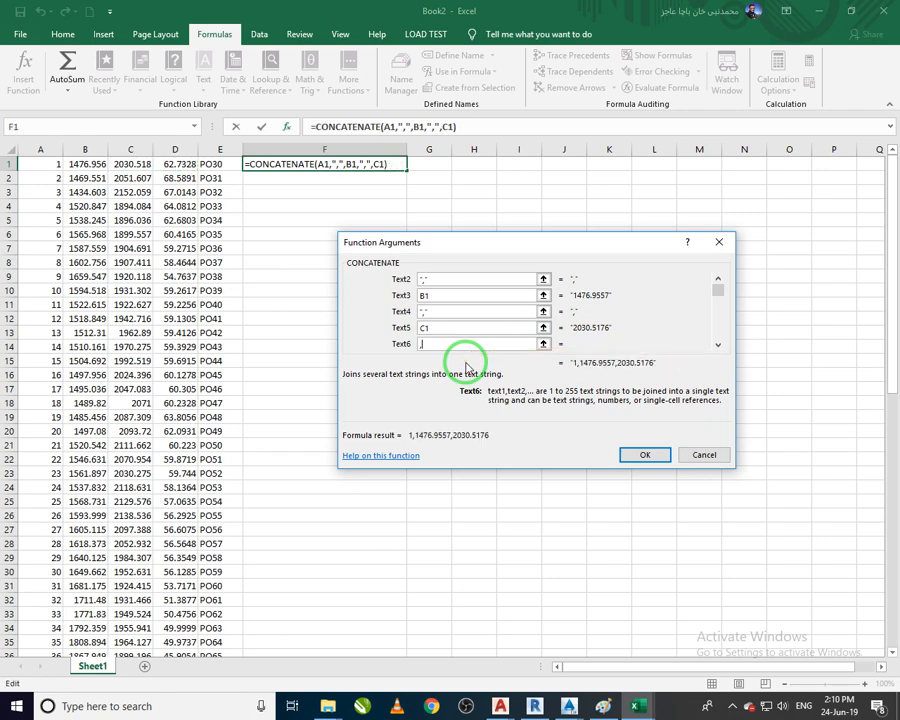
type(",")
- Add D1, a comma and E1 as the seventh to ninth arguments and confirm the CONCATENATE formula
left_click(717, 344)
left_click(487, 344)
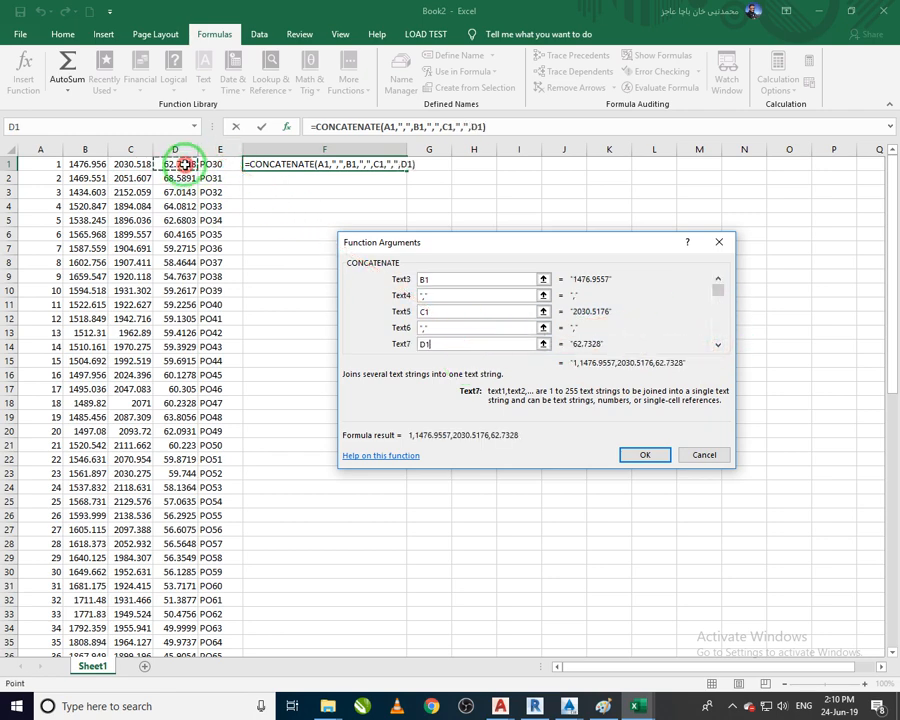
left_click(717, 344)
type(",")
left_click(717, 344)
left_click(228, 164)
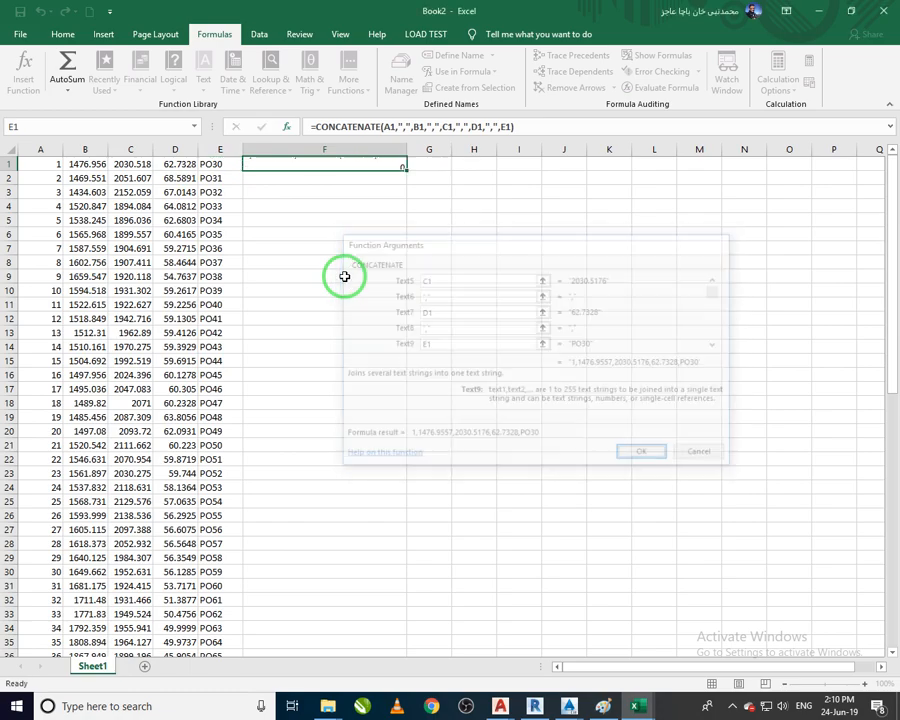
key("Return")
- Fill the CONCATENATE formula from F1 down column F to the last point row and check the combined text
double_click(408, 171)
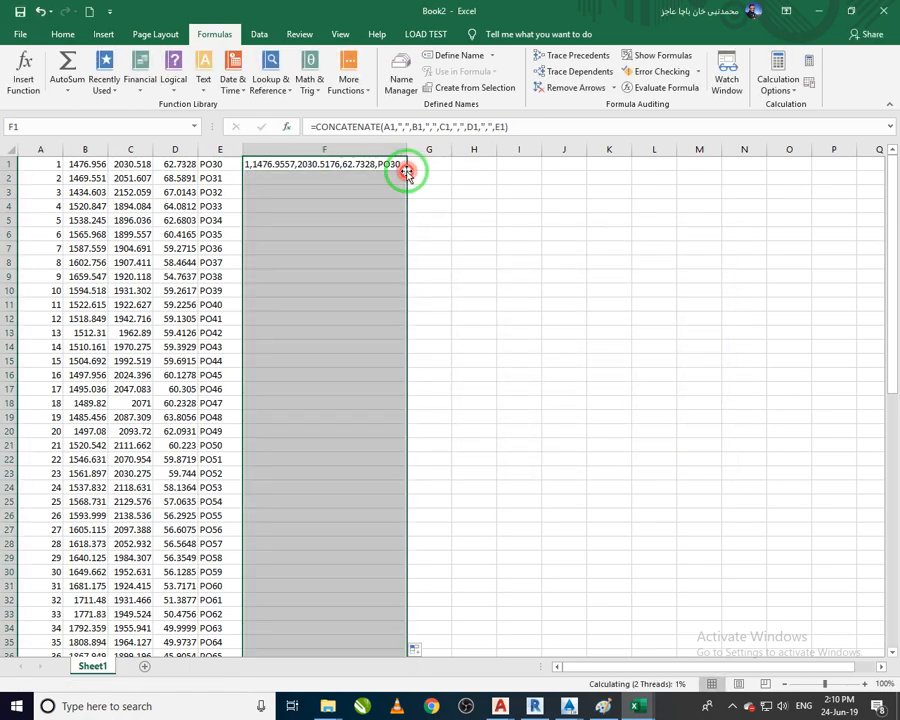
scroll(430, 310, "down", 18)
scroll(457, 413, "up", 11)
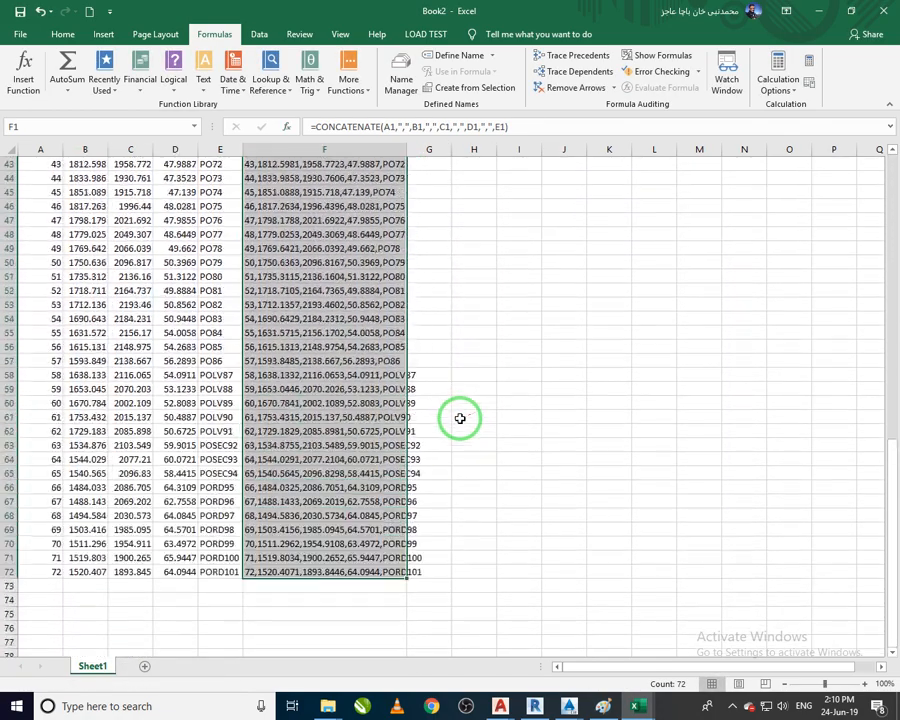
- Copy the combined point text from column F and paste it into a new Notepad document
key("ctrl+c")
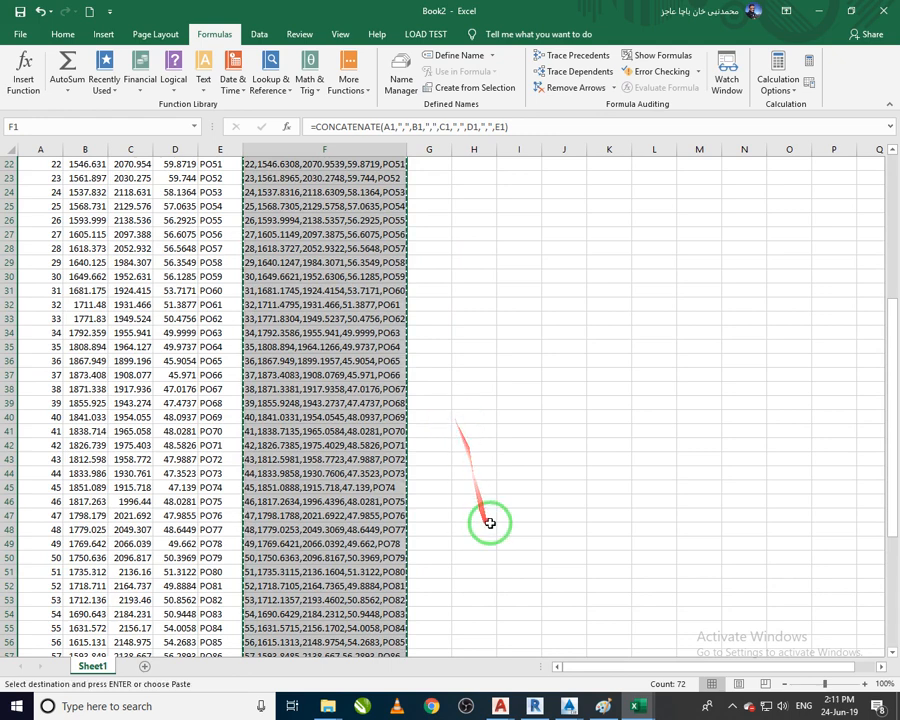
left_click(221, 709)
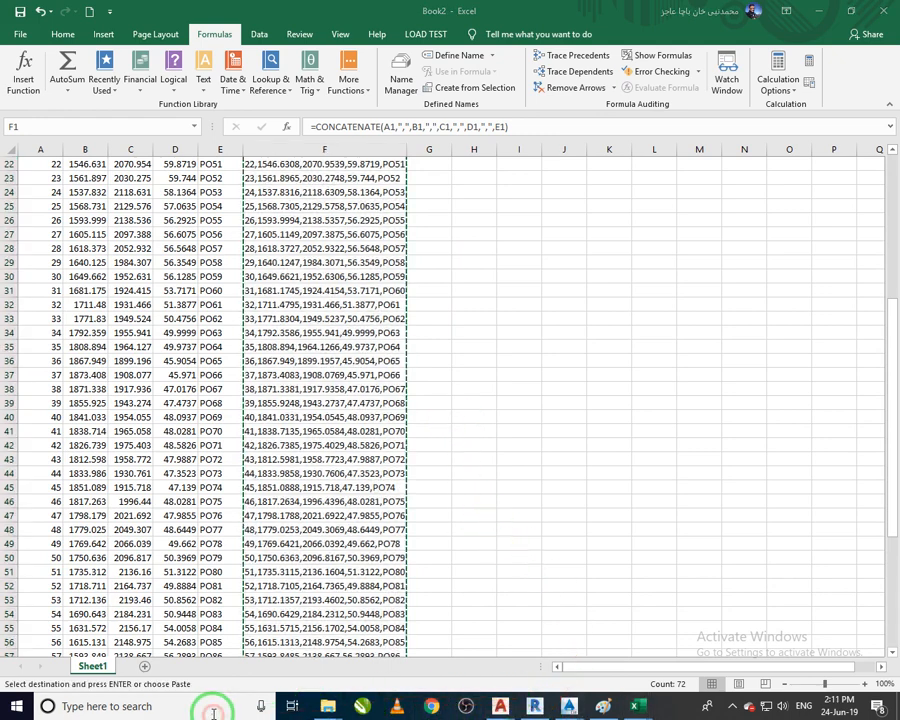
type("note")
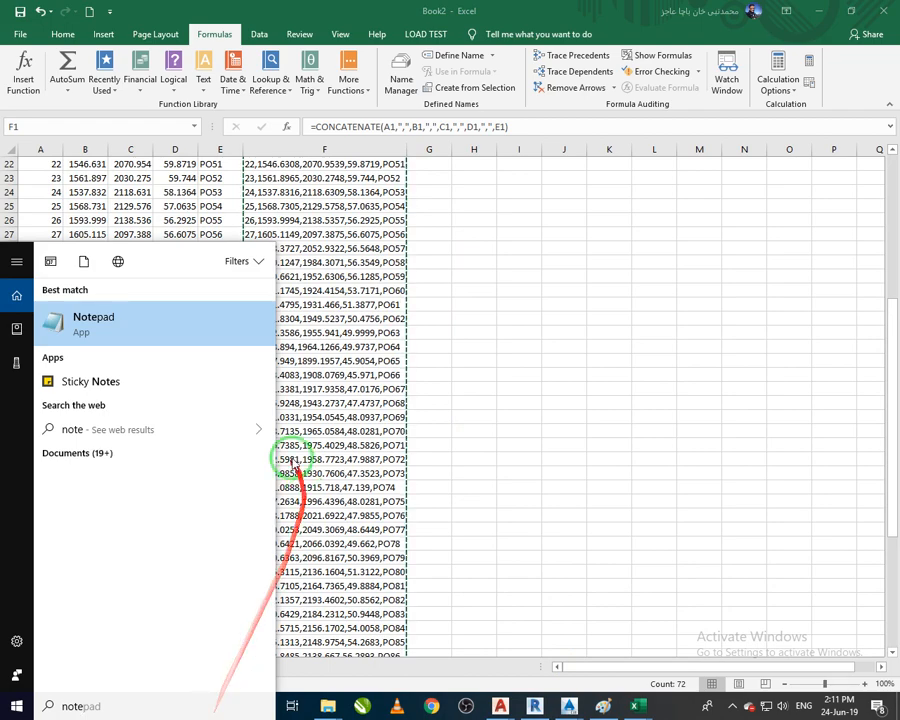
key("Escape")
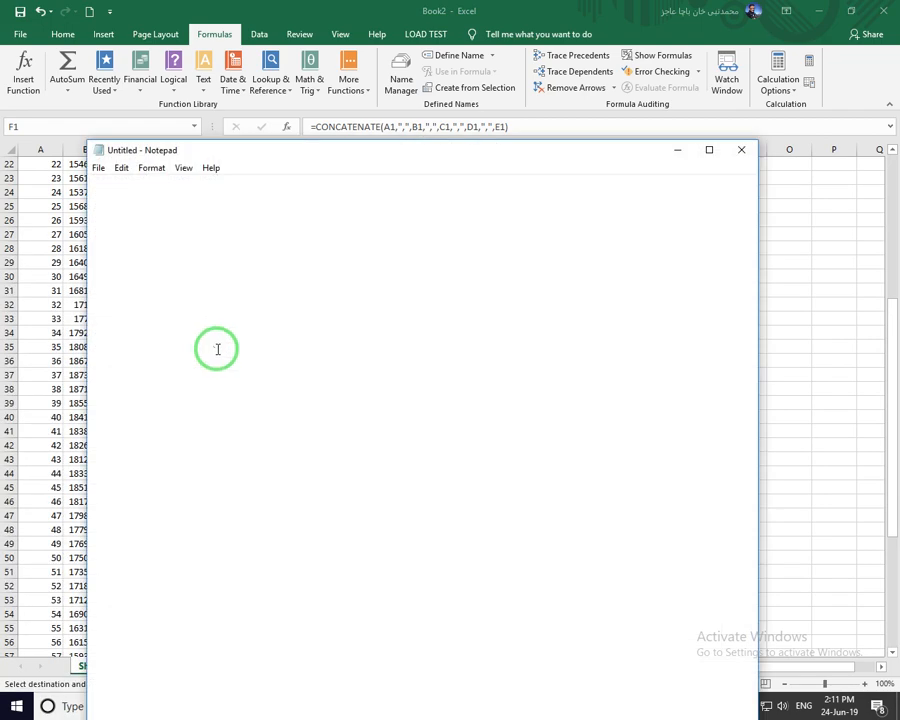
left_click(226, 265)
key("ctrl+v")
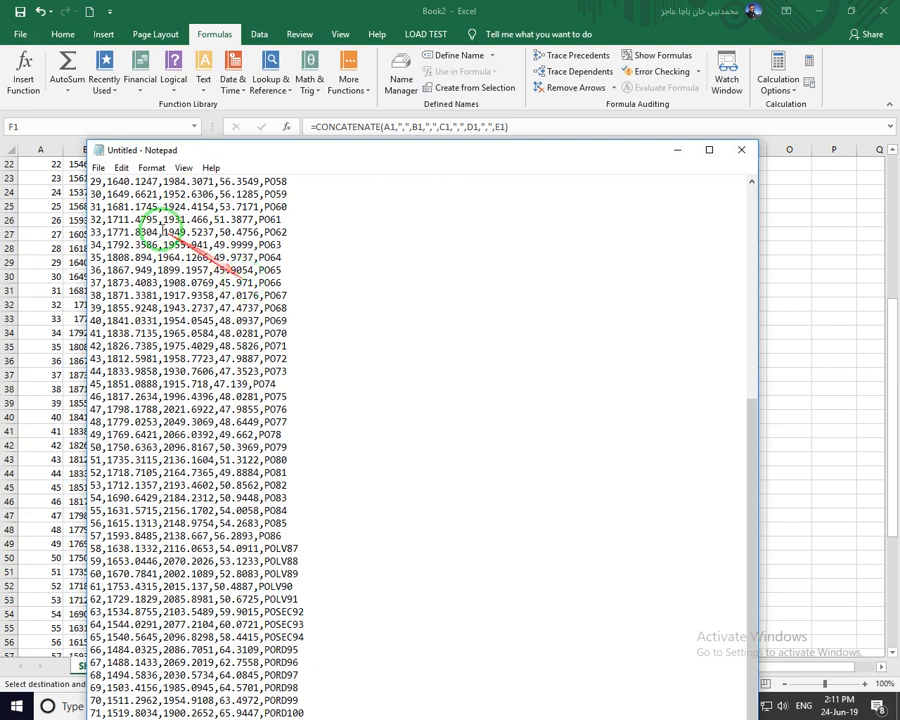
- Save the Notepad point list to the Desktop as a text file named site 1
left_click(98, 167)
left_click(130, 230)
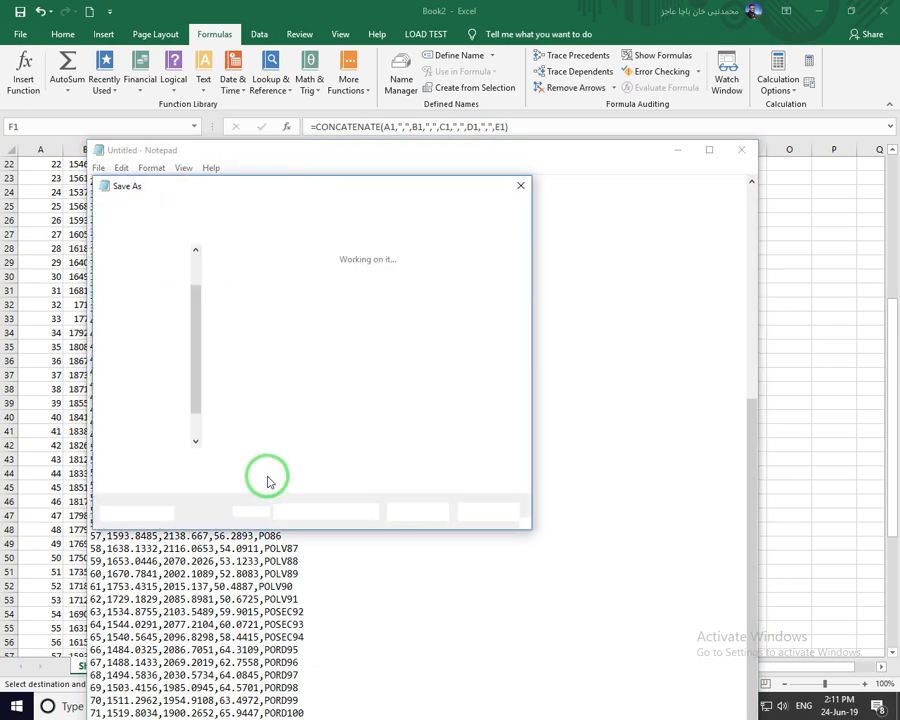
left_click_drag(271, 463, 145, 460)
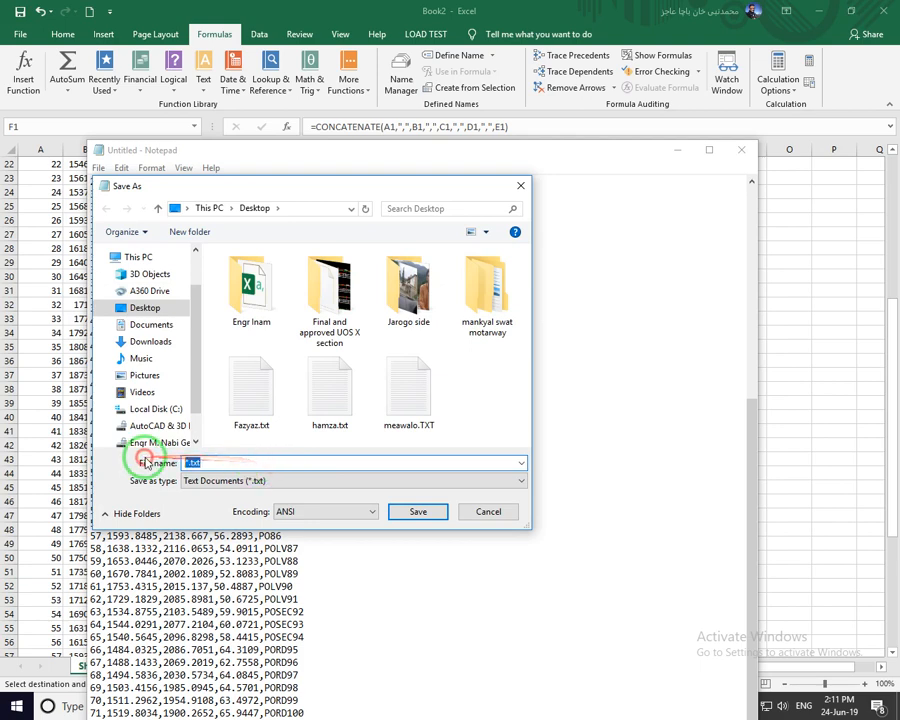
type("sit")
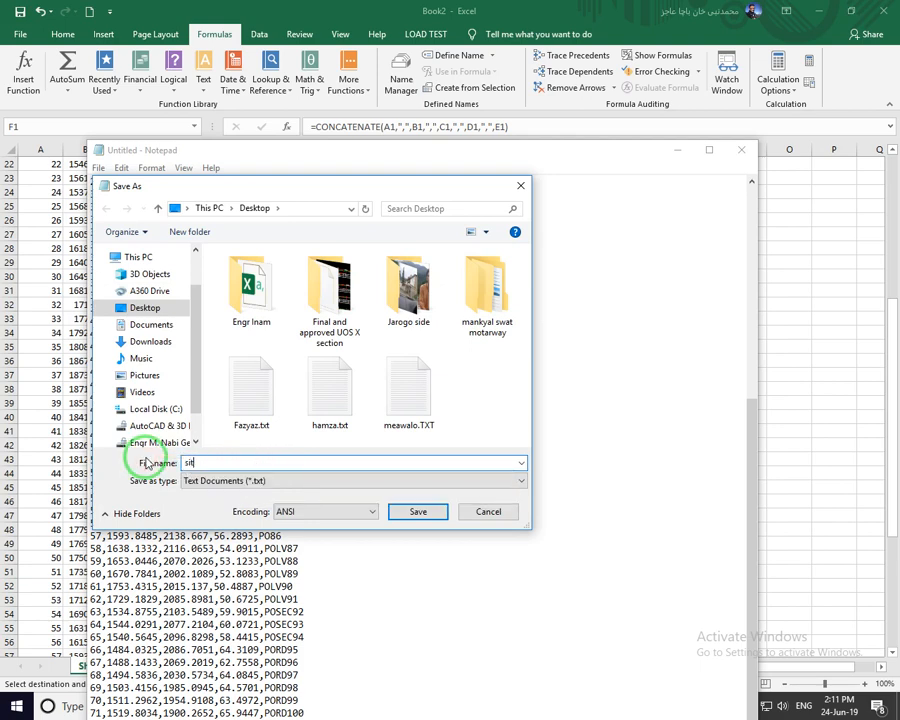
type("e 1")
key("Return")
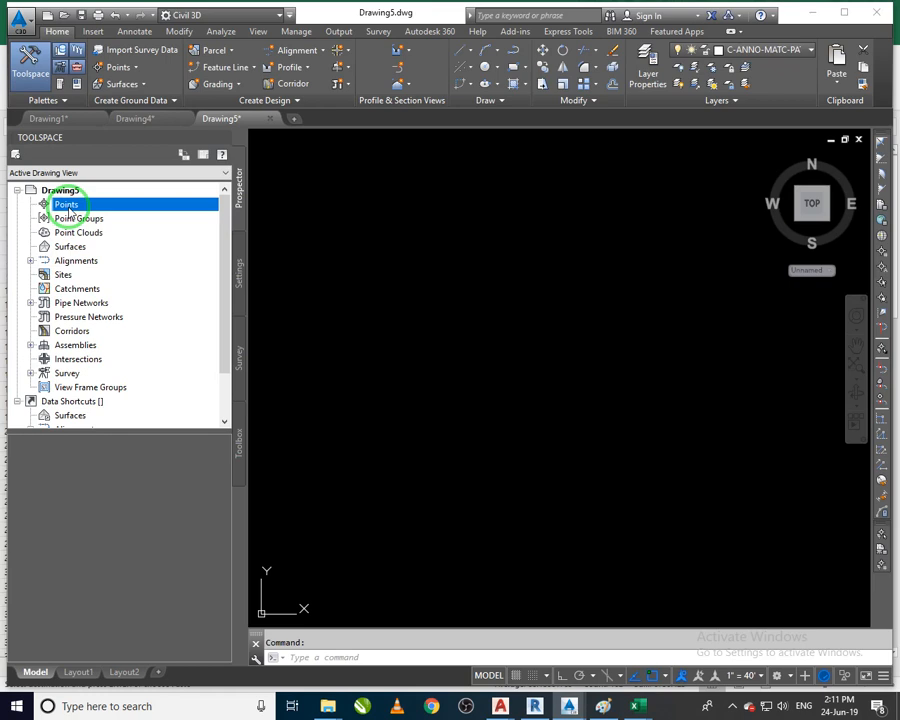
- In Civil 3D, bring up the Drawing4 drawing and close it
left_click(163, 118)
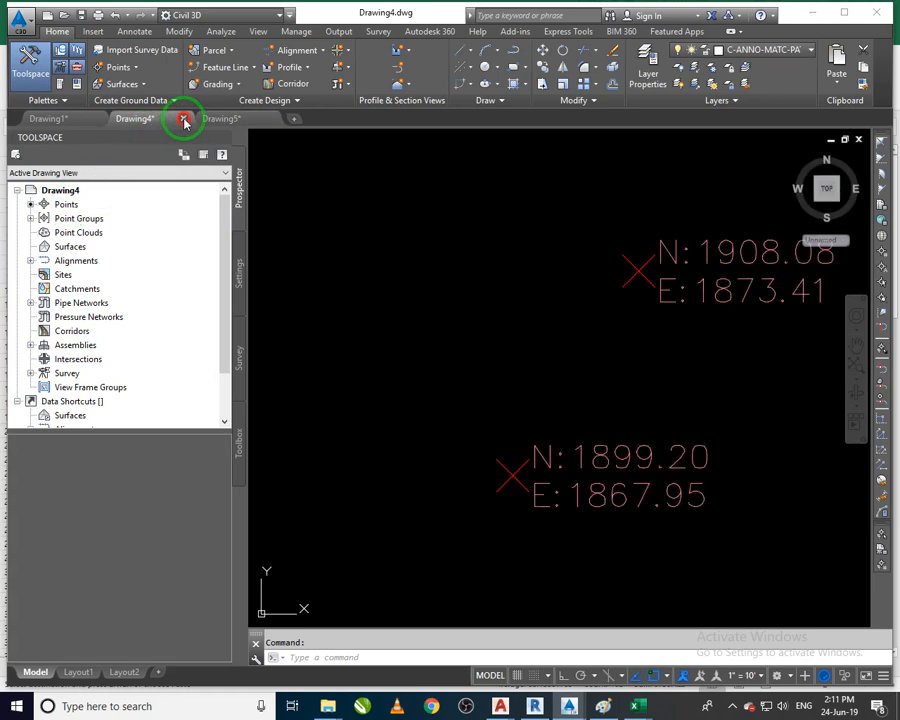
left_click(183, 120)
left_click(458, 380)
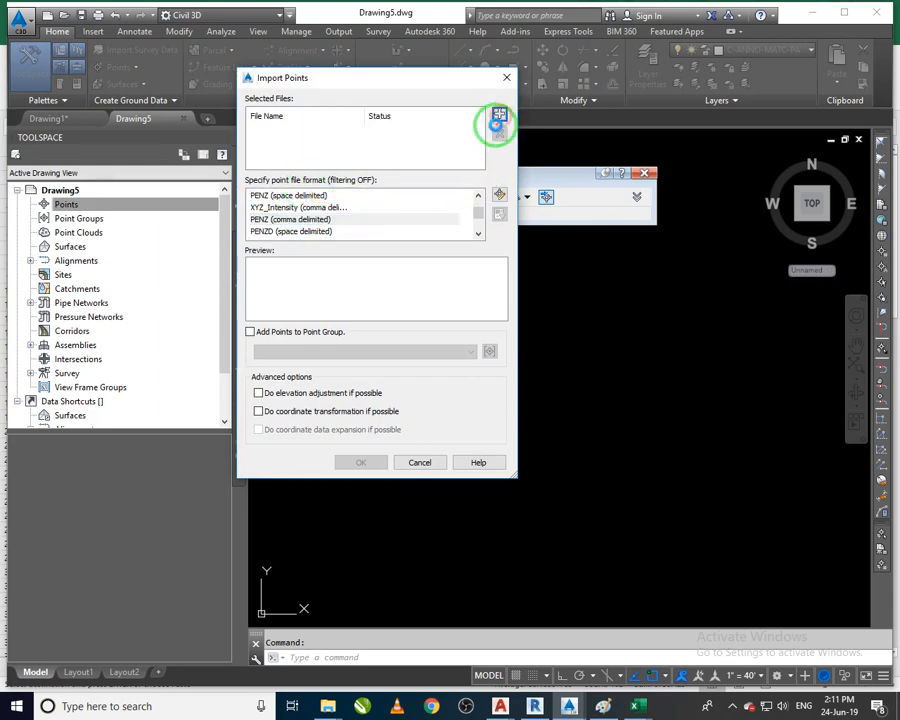
- Import the survey points from the Desktop file site 1.txt into Drawing5
left_click(499, 116)
left_click(131, 272)
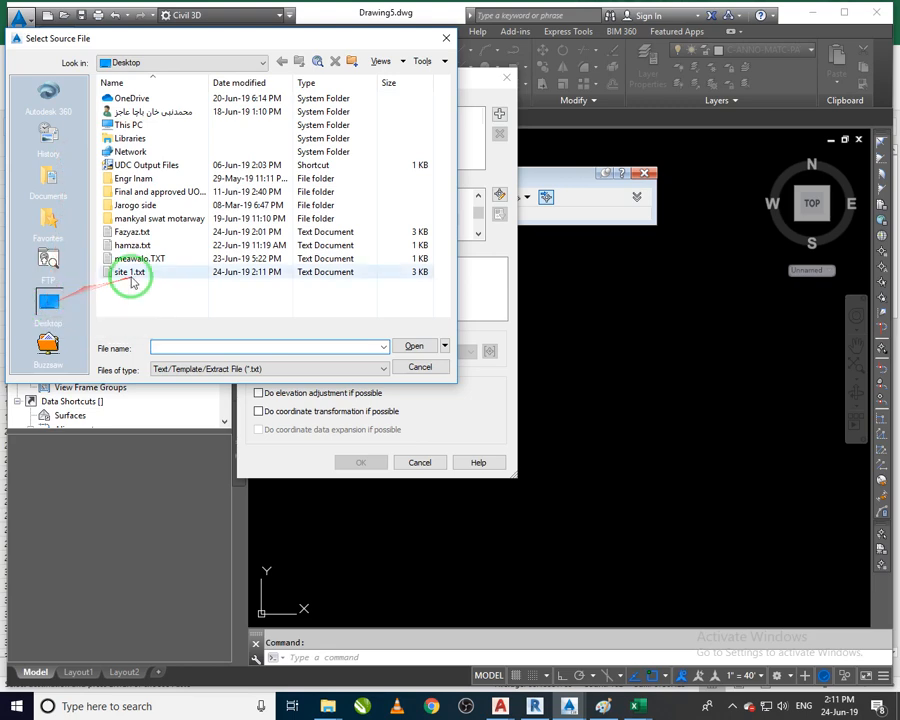
left_click(412, 346)
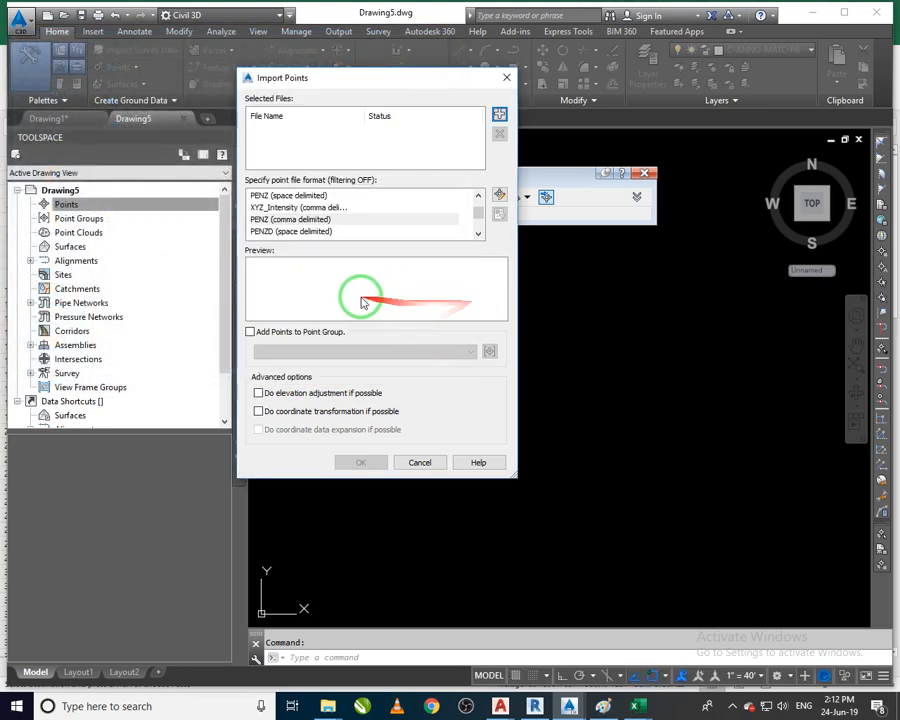
left_click(359, 462)
- Zoom to the extents of the imported points and examine their layout in the drawing
left_click(540, 332)
left_click(507, 374)
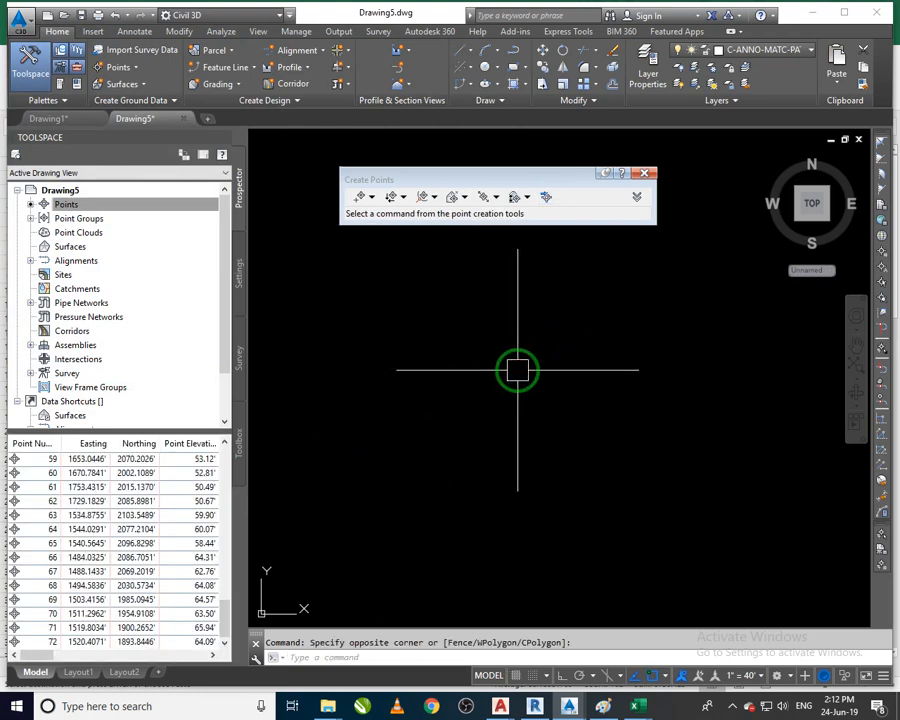
middle_click(517, 371)
scroll(530, 398, "down", 4)
scroll(548, 411, "up", 2)
middle_click_drag(515, 405, 542, 420)
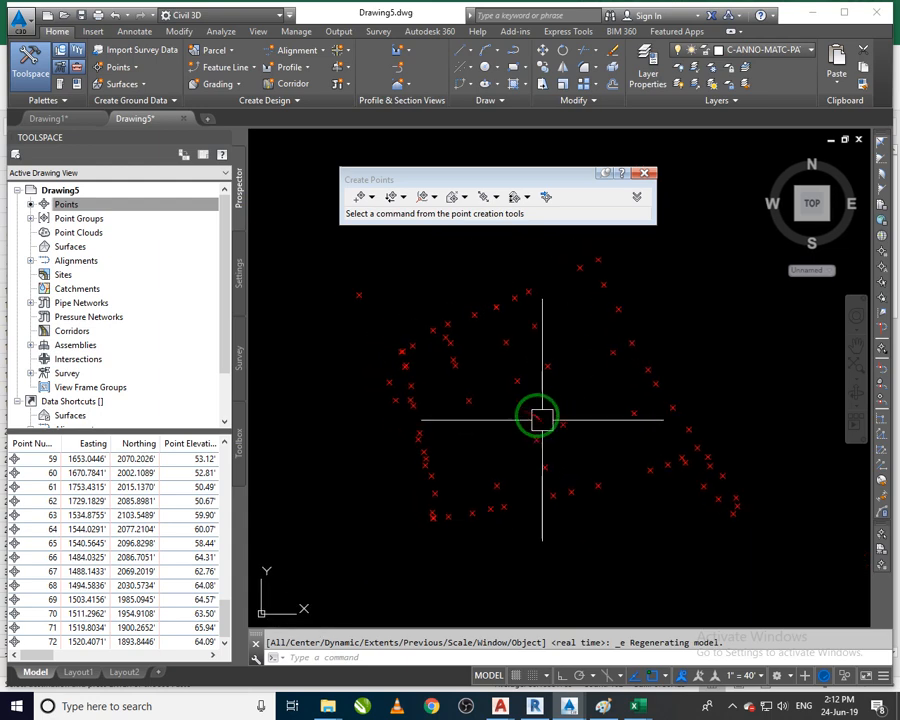
middle_click_drag(617, 458, 577, 447)
scroll(686, 490, "up", 5)
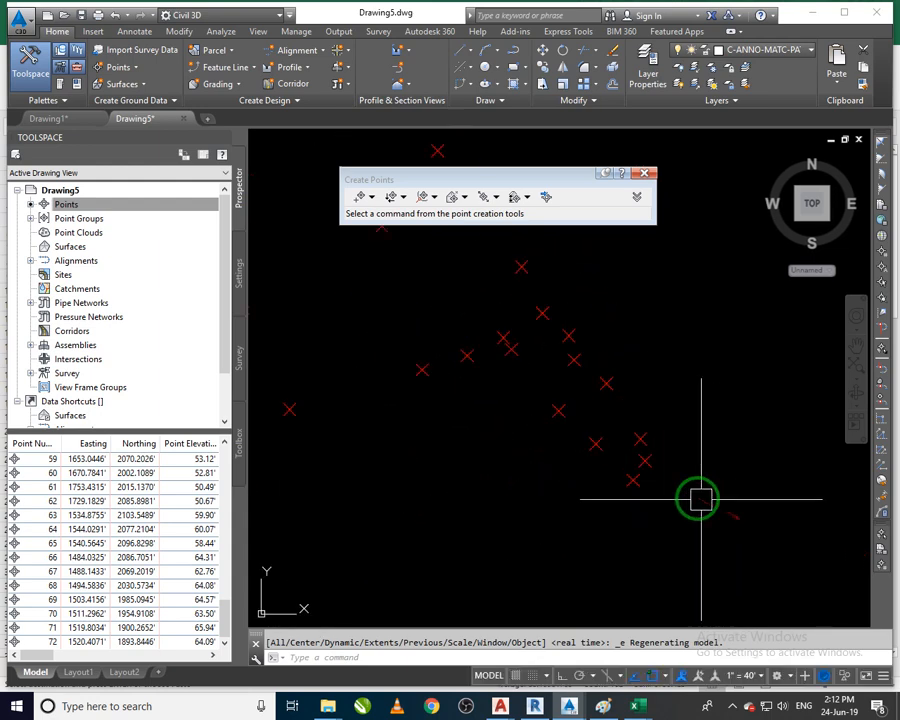
middle_click_drag(667, 472, 658, 486)
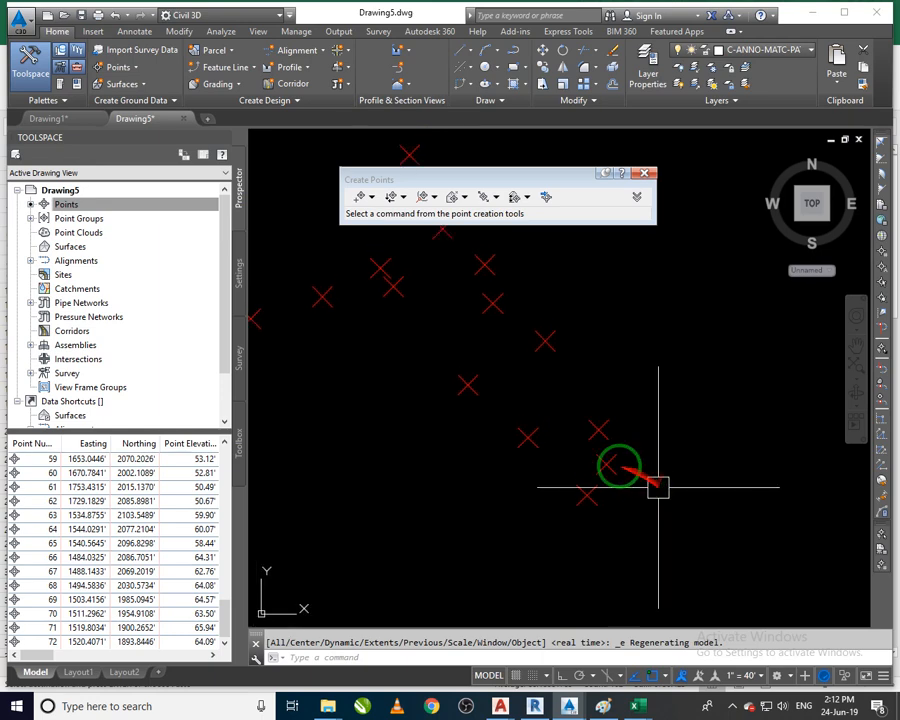
- Set the default point style of the _All Points group to Tree and apply it to the drawing
left_click(66, 204)
left_click(30, 218)
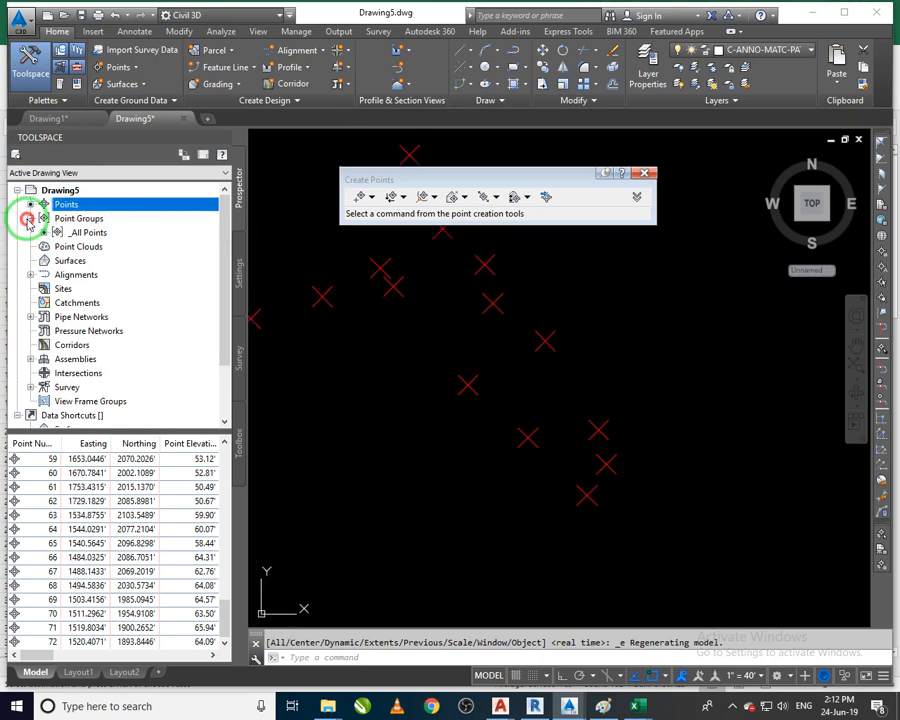
right_click(93, 233)
left_click(155, 240)
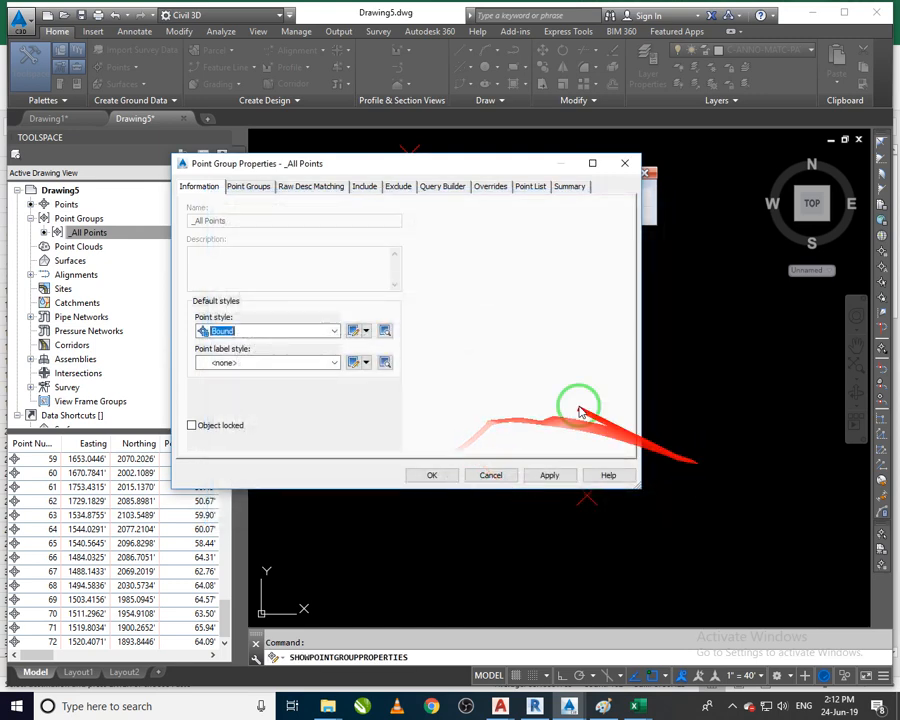
left_click(280, 330)
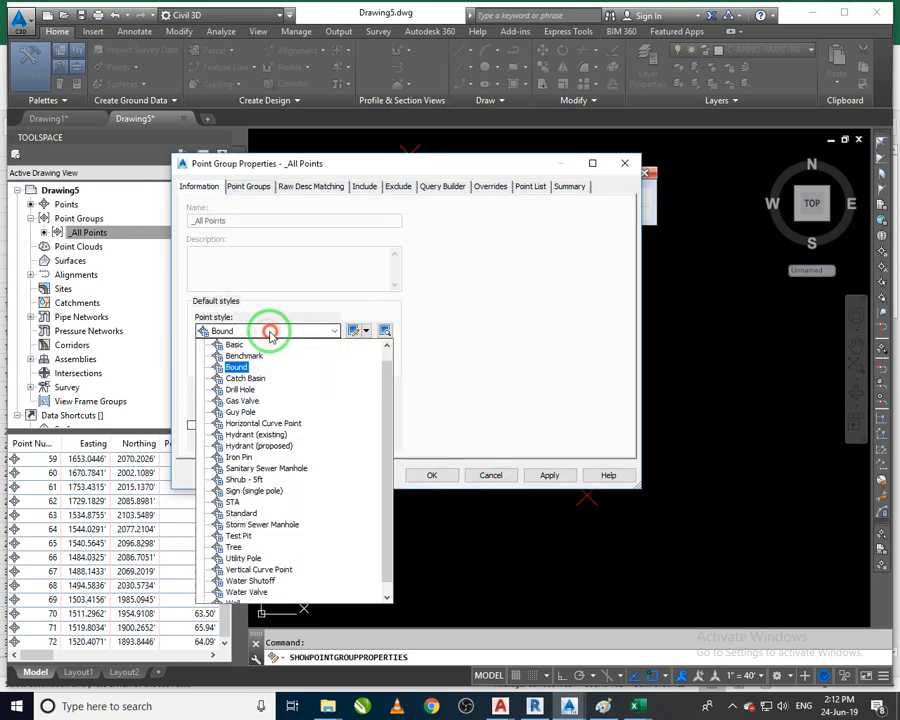
left_click(236, 548)
left_click(432, 475)
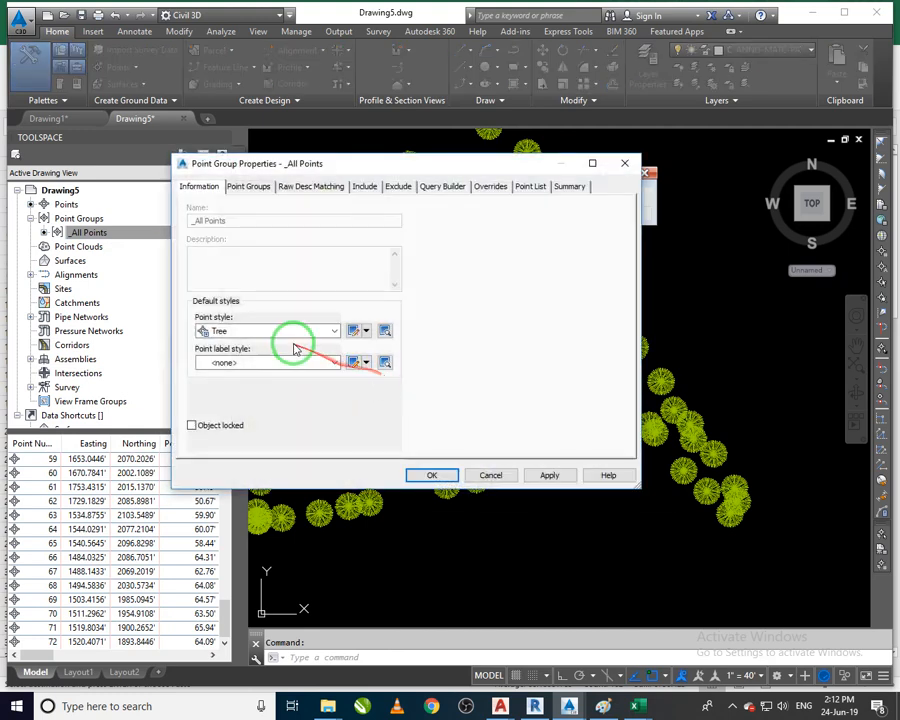
- Set the _All Points group's point style to Basic and its point label style to Description Only, and apply both
left_click(276, 332)
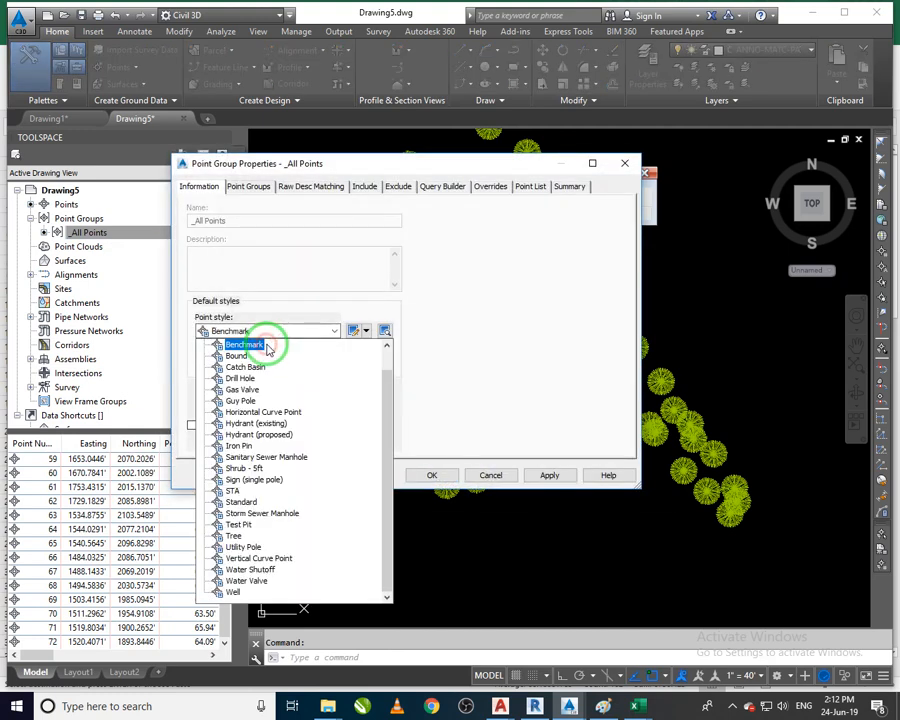
scroll(270, 349, "up", 1)
left_click(236, 356)
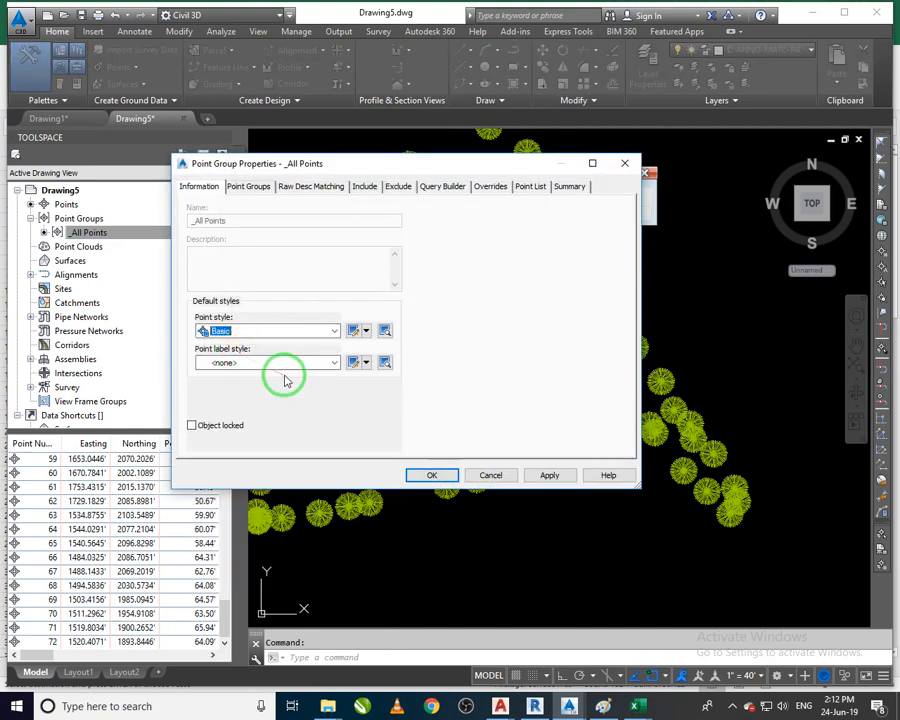
left_click(277, 331)
left_click(240, 356)
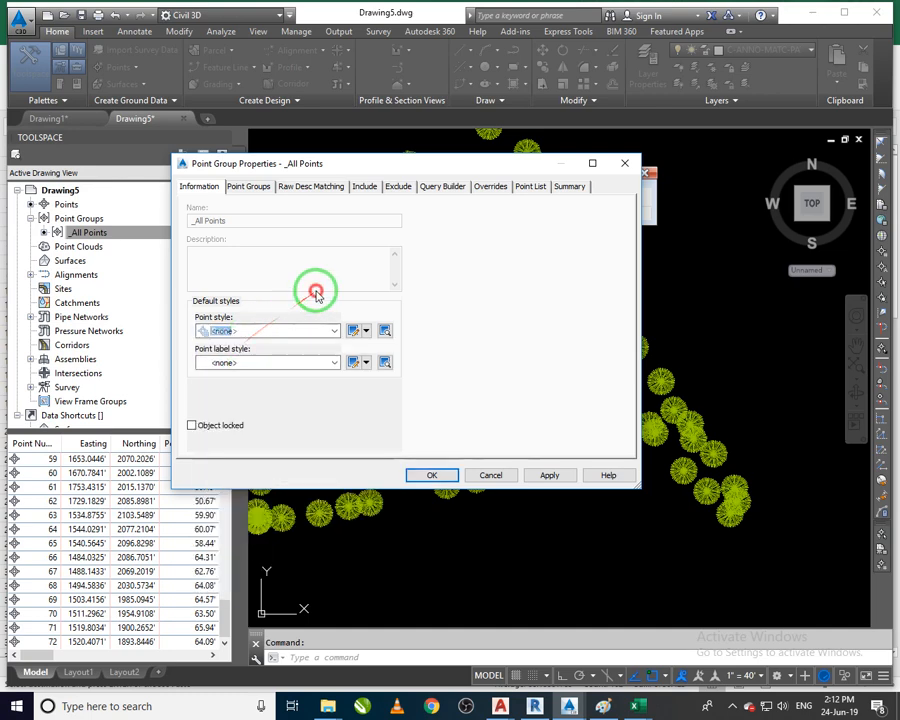
left_click(281, 364)
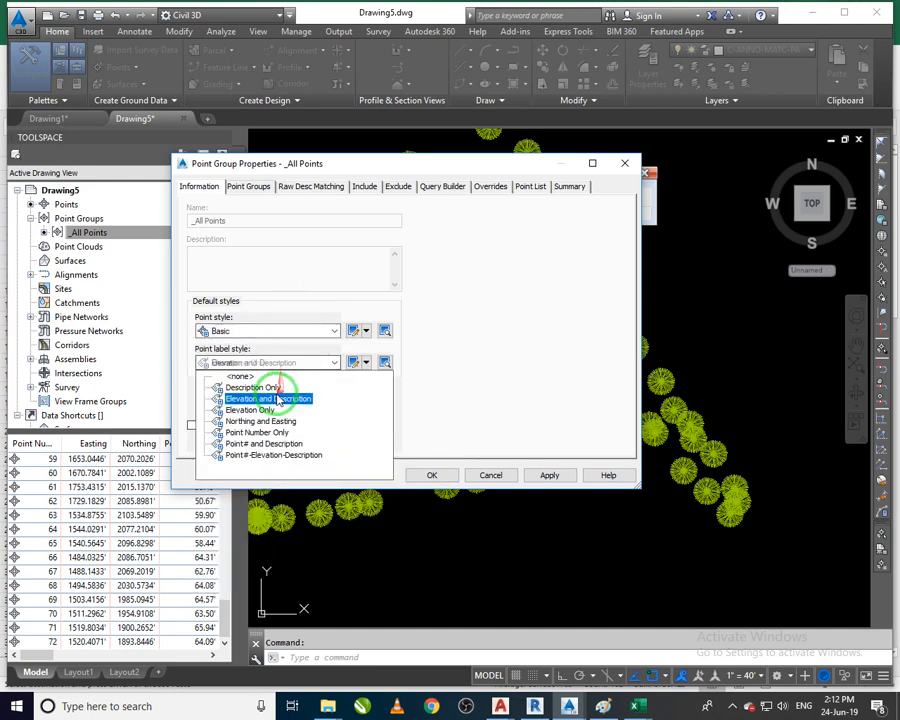
left_click(258, 388)
left_click(545, 475)
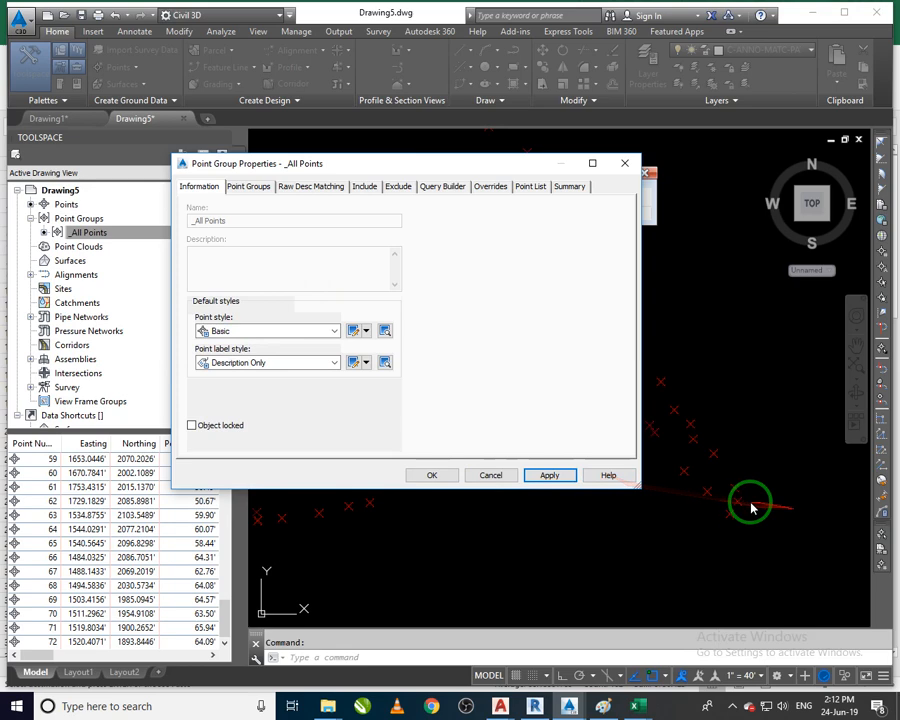
- Close the _All Points group properties and check the points in the drawing for description labels
left_click(432, 475)
scroll(746, 506, "up", 5)
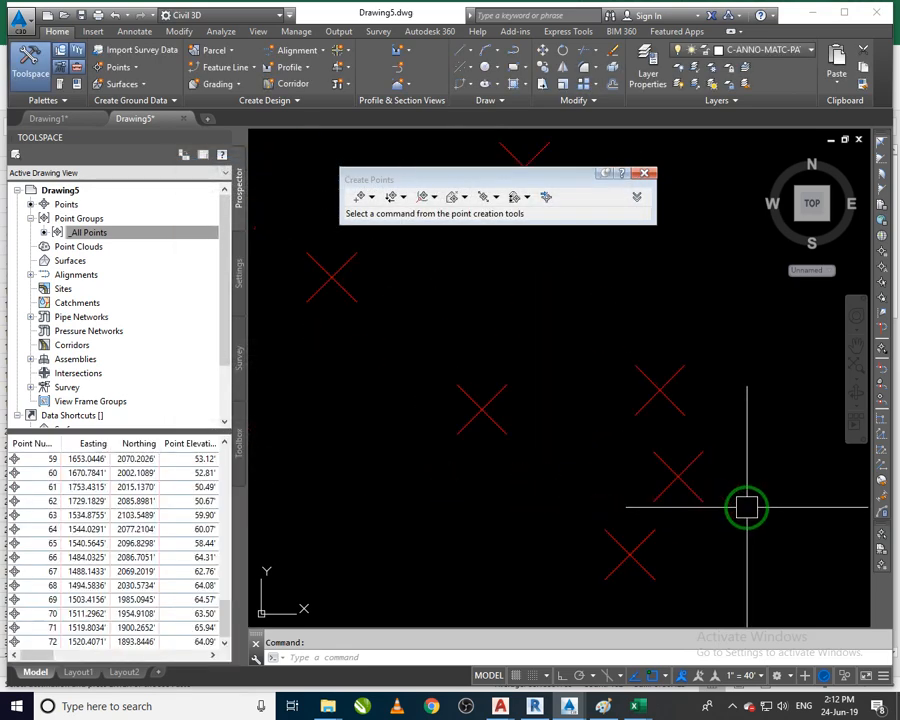
scroll(557, 446, "down", 6)
scroll(557, 446, "up", 5)
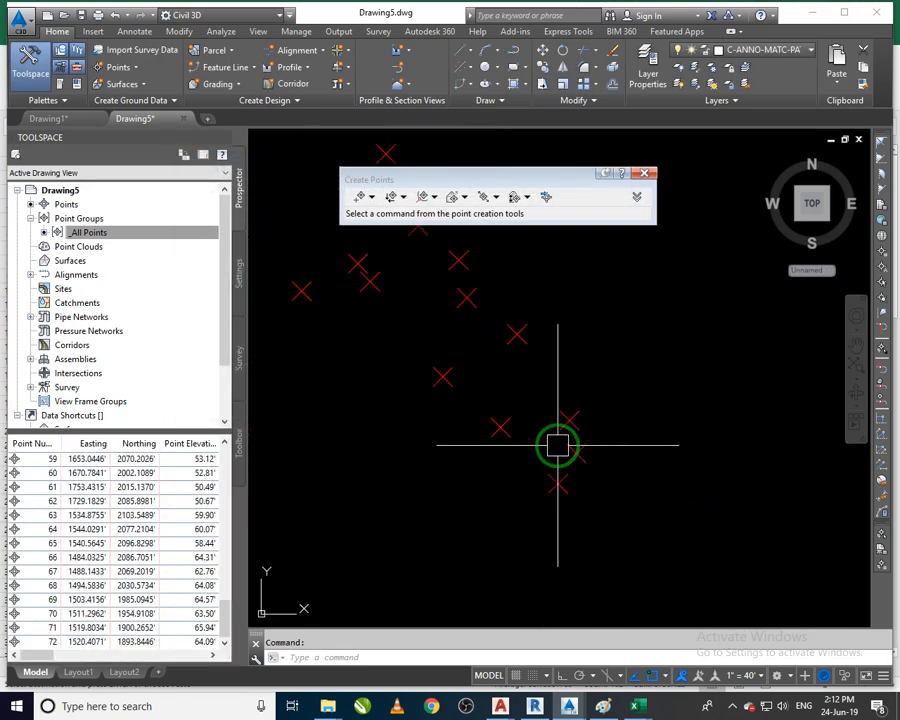
- Set the _All Points group's point label style to Elevation and Description and apply it to the drawing
right_click(88, 232)
left_click(124, 243)
left_click(334, 363)
left_click(289, 400)
left_click(537, 481)
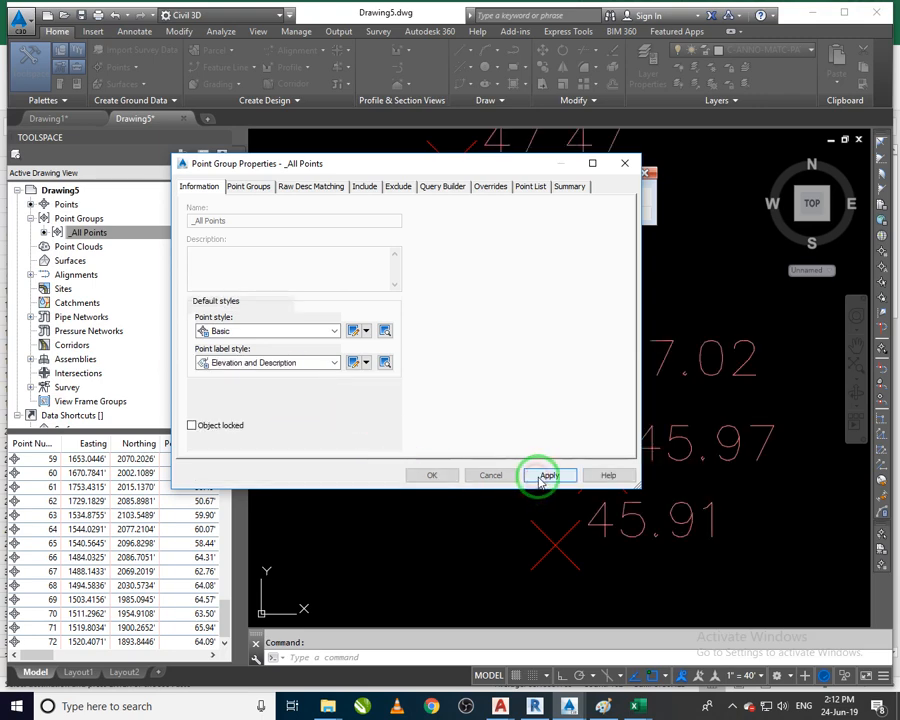
left_click(472, 480)
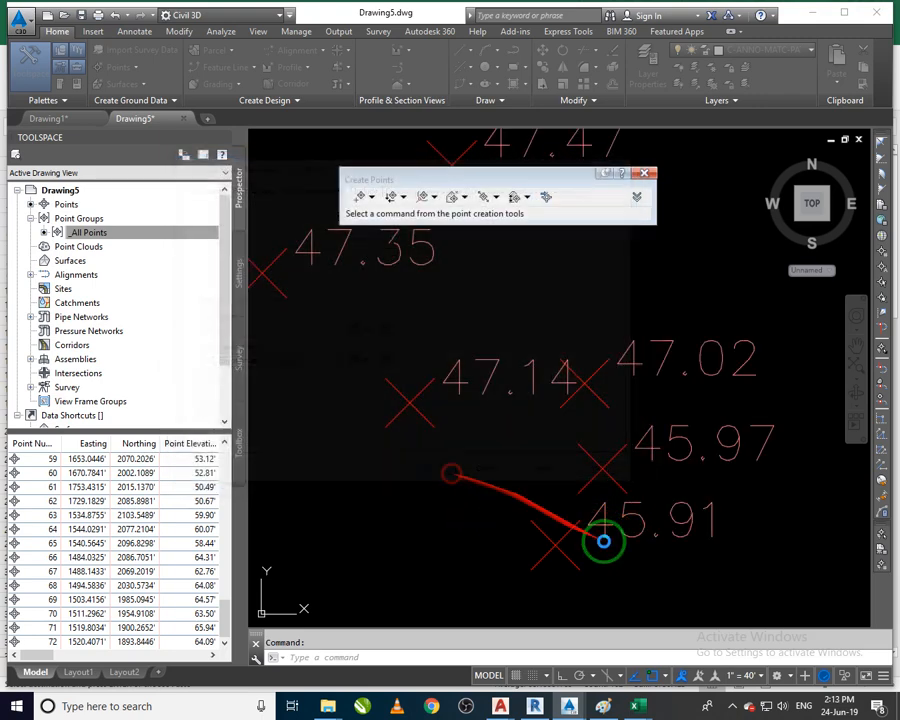
- Examine the labels of the imported points across the whole drawing and around the lower-right cluster
left_click(634, 706)
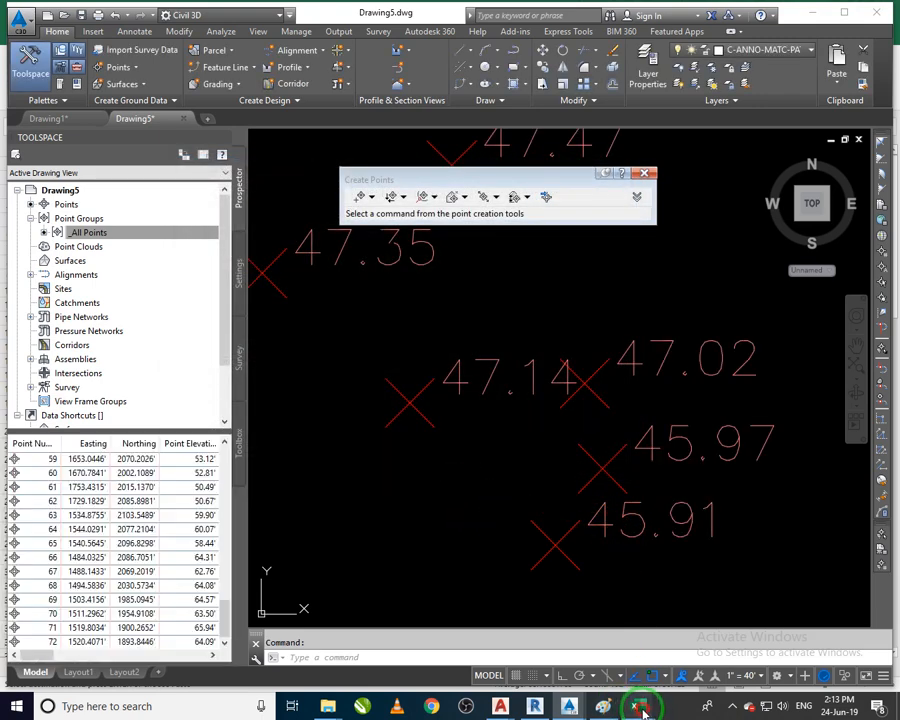
scroll(600, 496, "down", 5)
scroll(420, 480, "up", 6)
scroll(456, 458, "down", 5)
scroll(456, 370, "up", 5)
scroll(437, 412, "down", 3)
scroll(569, 432, "down", 3)
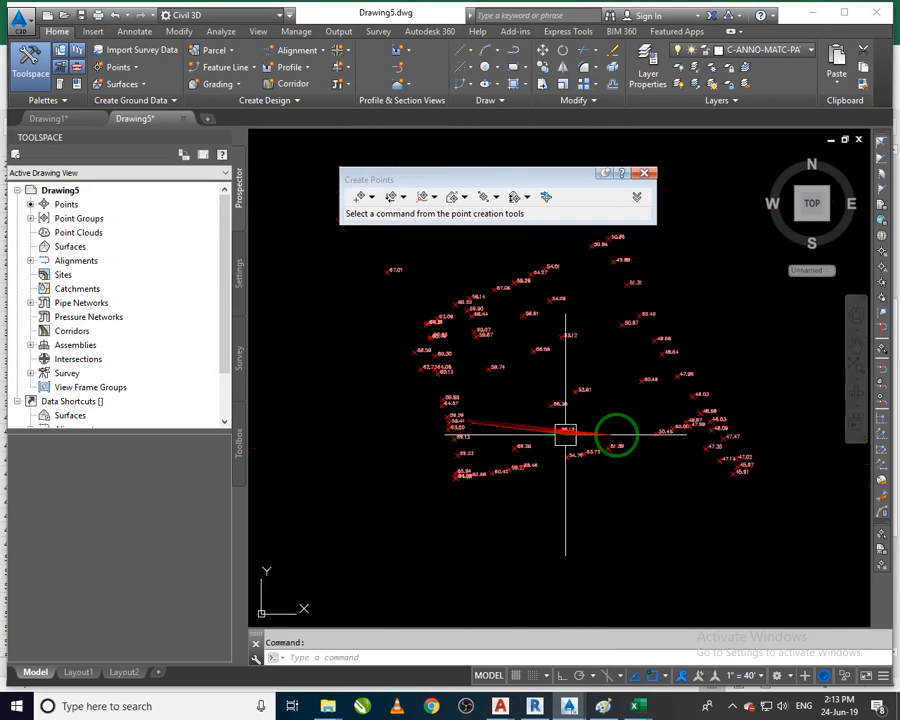
scroll(737, 467, "up", 4)
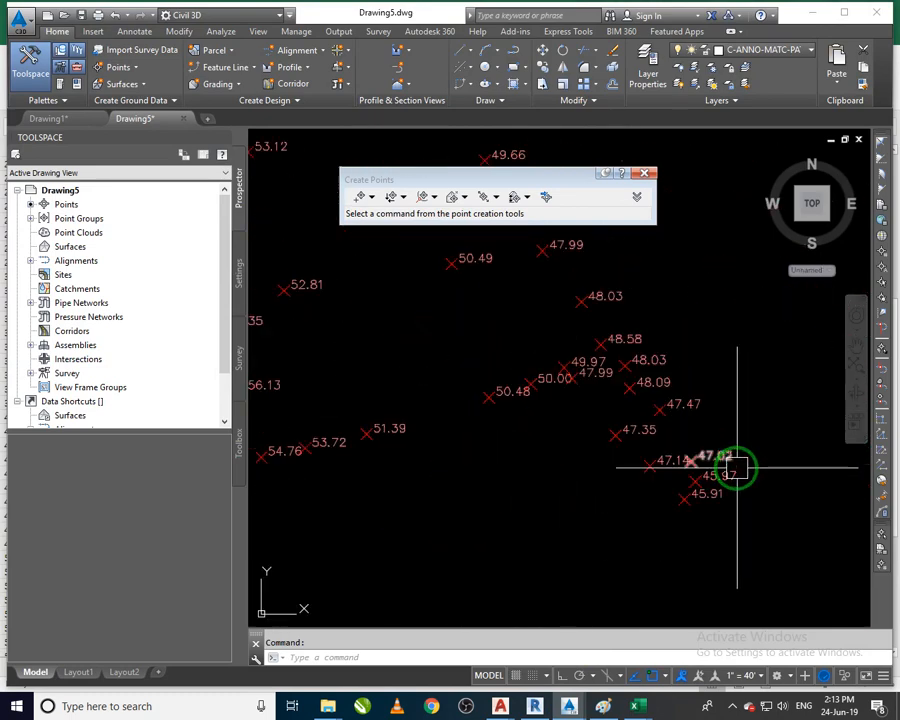
- List the drawing's points and check the columns beyond the point elevation for description data
left_click(79, 218)
left_click(68, 205)
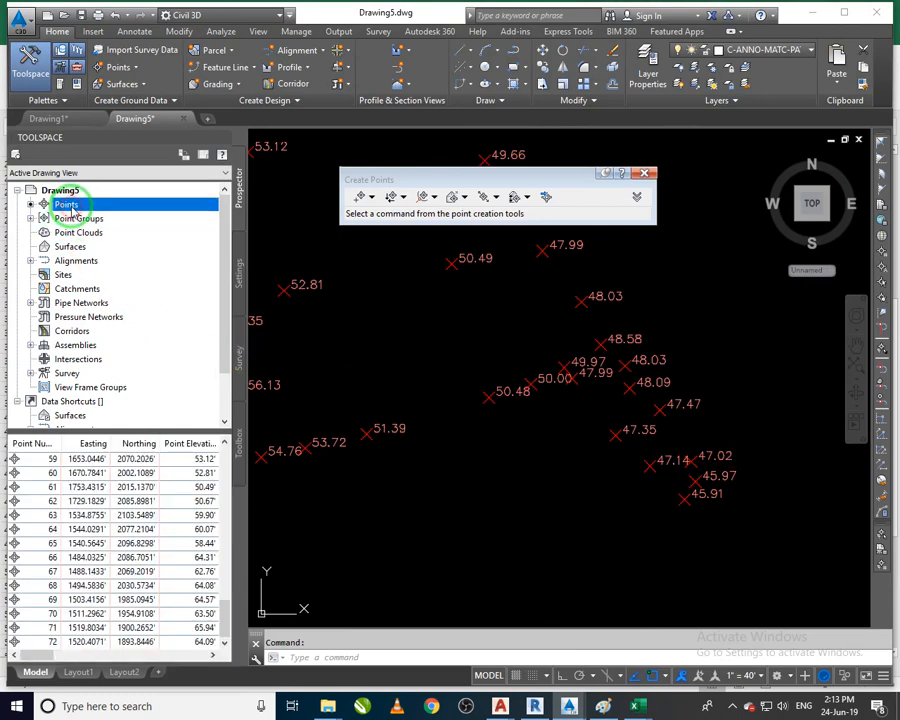
left_click_drag(46, 660, 78, 658)
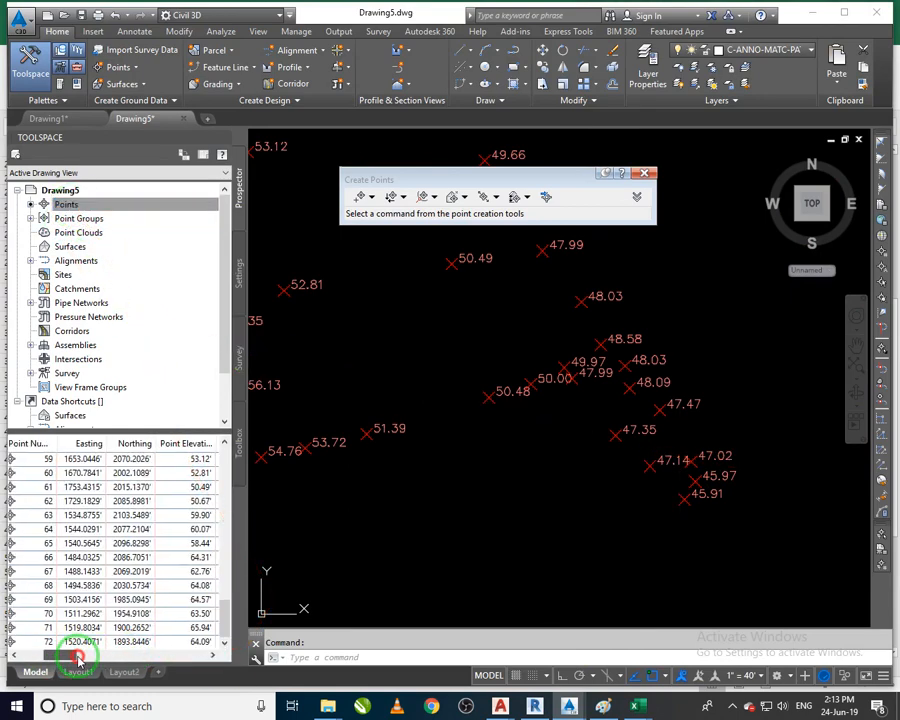
mouse_move(168, 651)
left_mouse_down()
mouse_move(228, 641)
mouse_move(43, 660)
left_mouse_up()
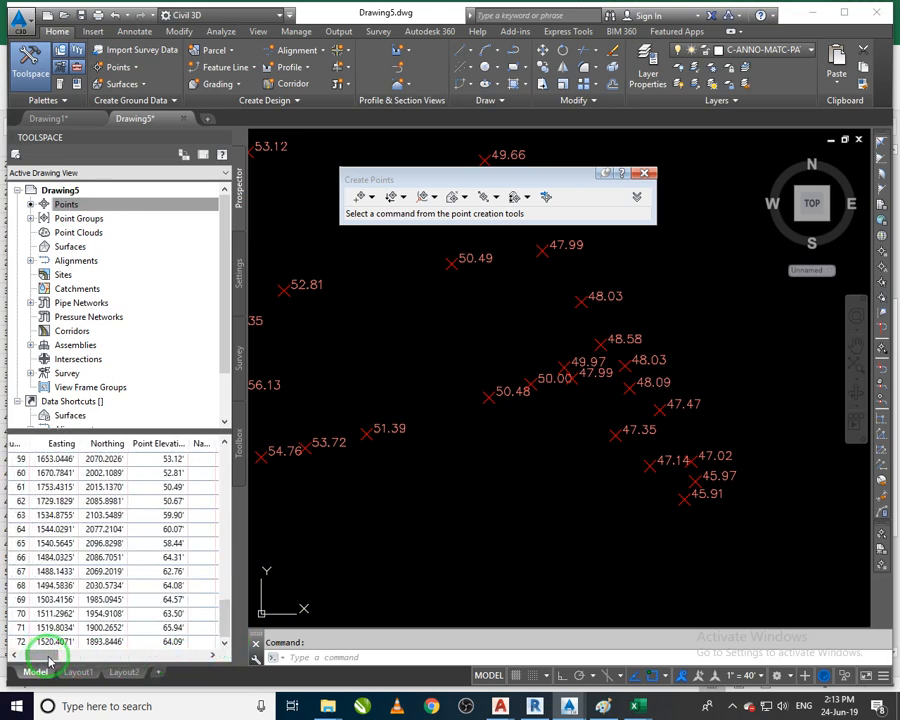
- Undo the point styling and the point import until the drawing is empty
key("ctrl+z")
key("ctrl+z")
key("ctrl+z")
key("ctrl+z")
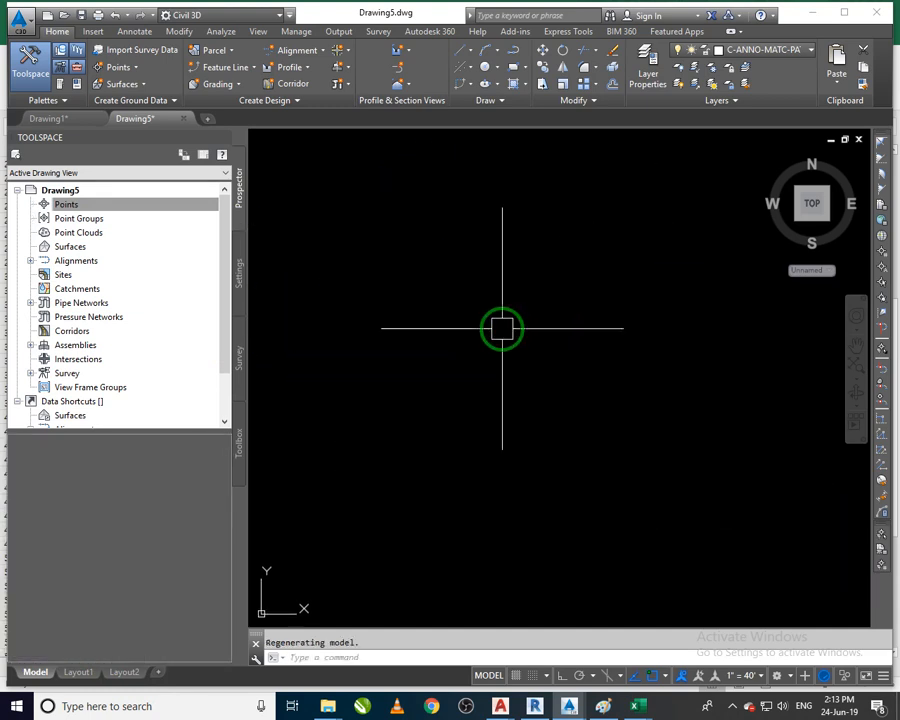
- Import the points from the Desktop file site 1.txt using the PENZD (comma delimited) point file format
right_click(120, 204)
left_click(157, 208)
left_click(546, 196)
left_click(340, 196)
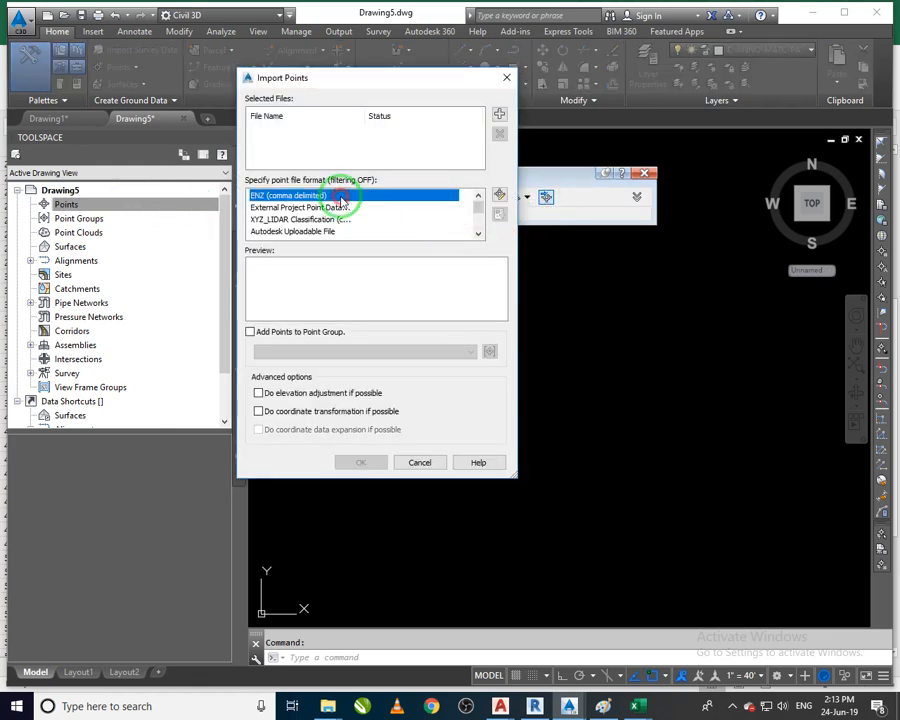
left_click(304, 232)
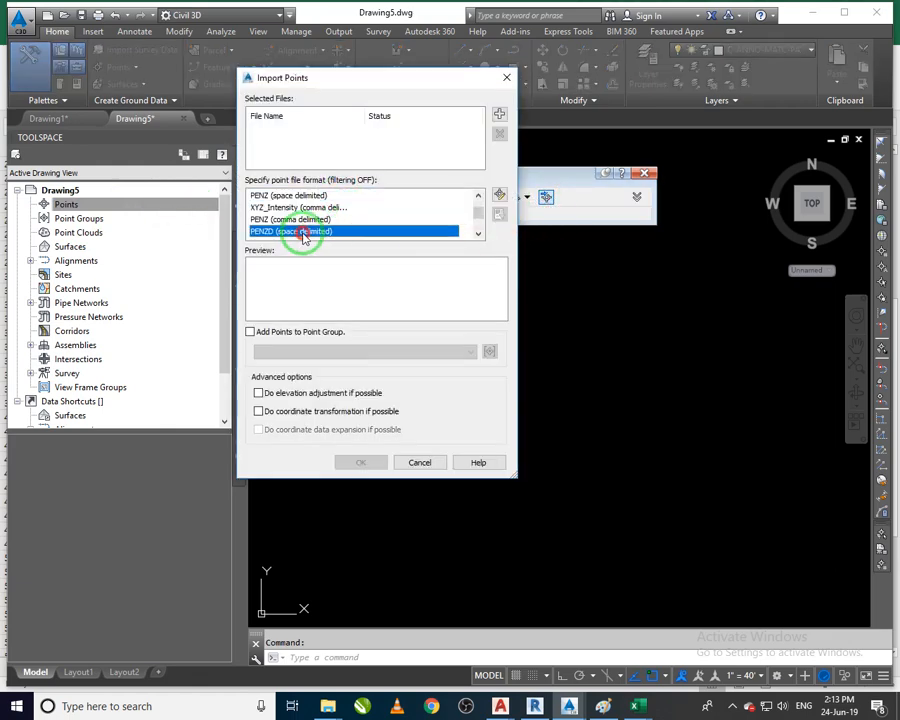
scroll(372, 234, "down", 1)
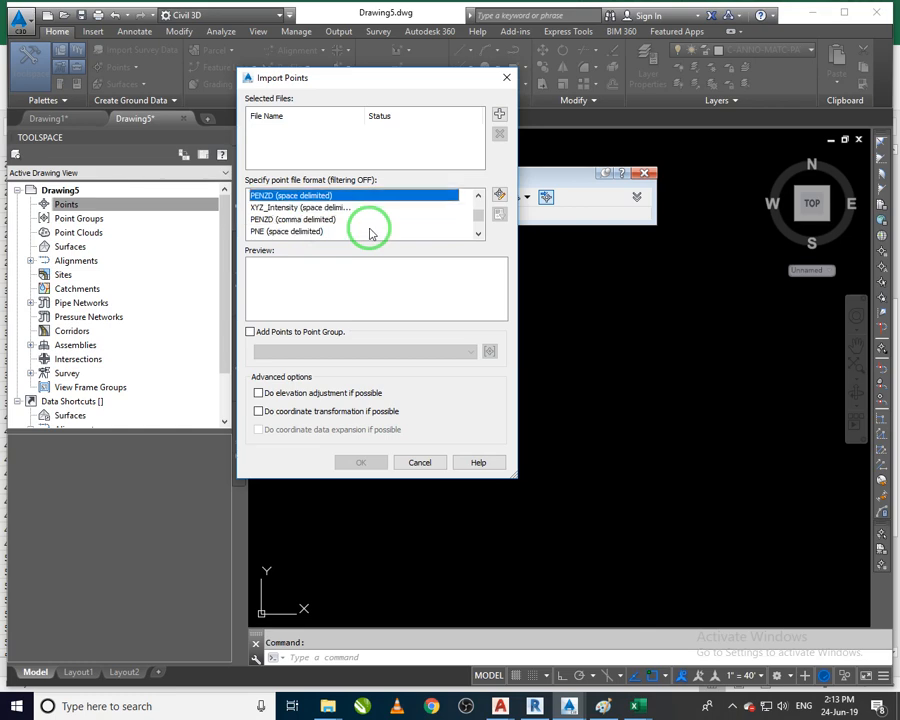
left_click(318, 220)
left_click(499, 113)
double_click(133, 271)
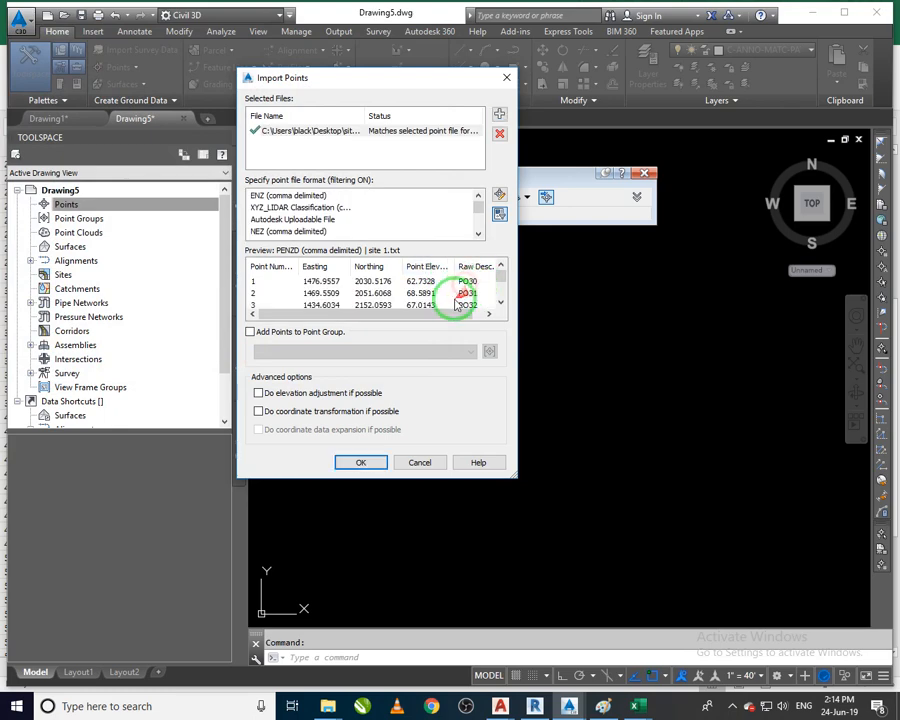
left_click(488, 315)
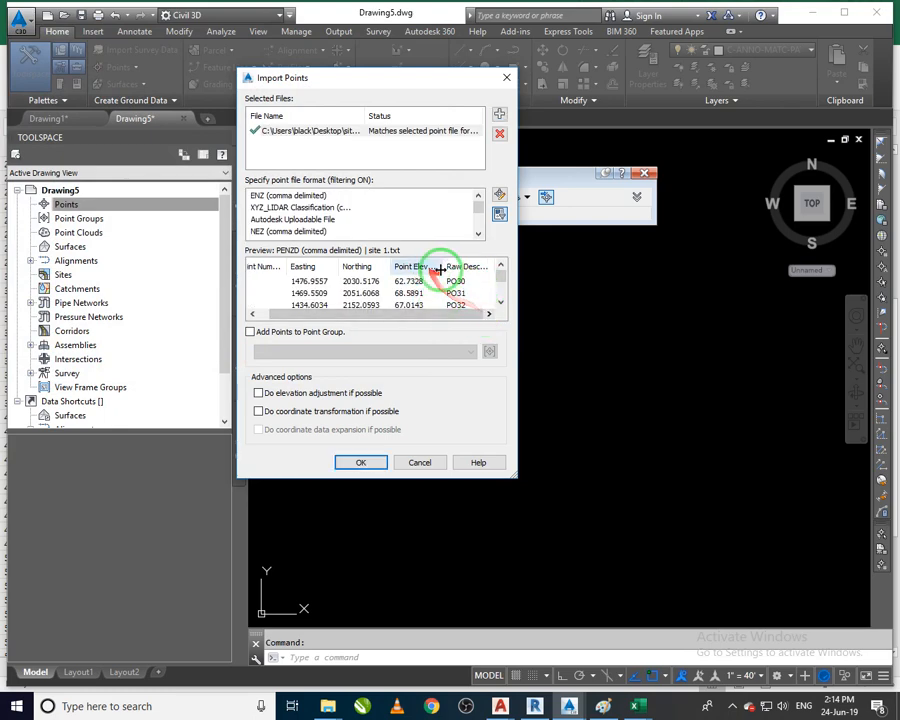
left_click(361, 462)
right_click(79, 219)
left_click(112, 230)
left_click(419, 417)
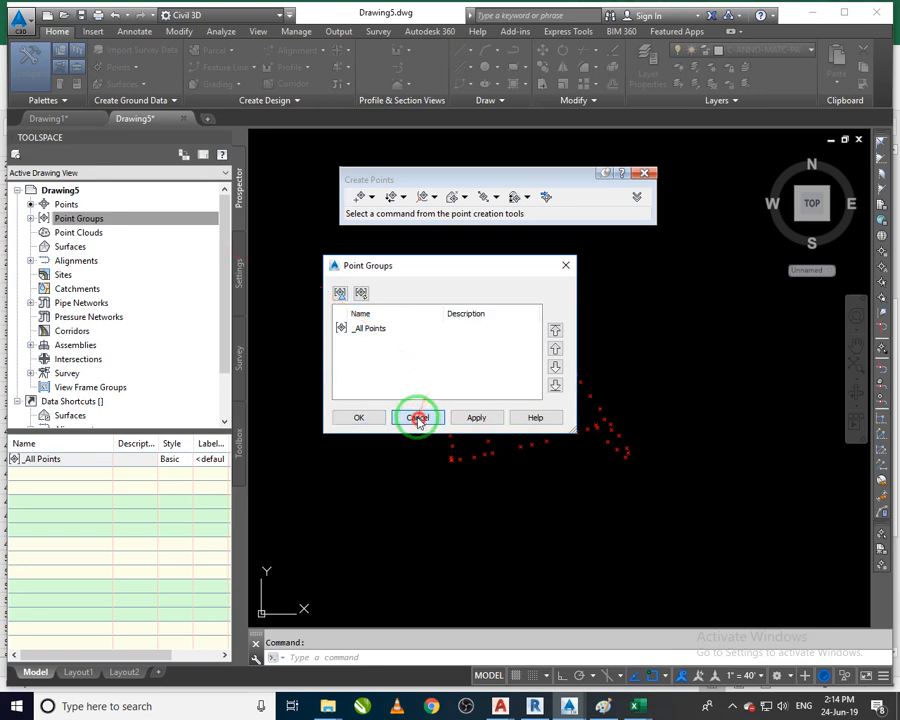
- Set the _All Points group's point label style to Description Only and check the labels in the drawing
left_click(29, 219)
right_click(88, 233)
left_click(120, 244)
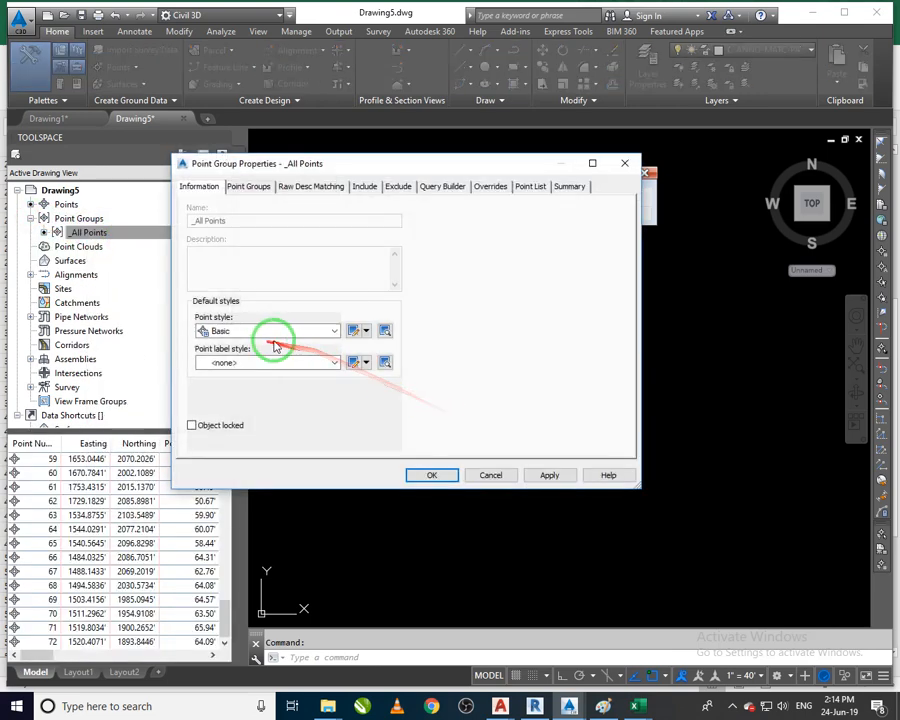
left_click(289, 364)
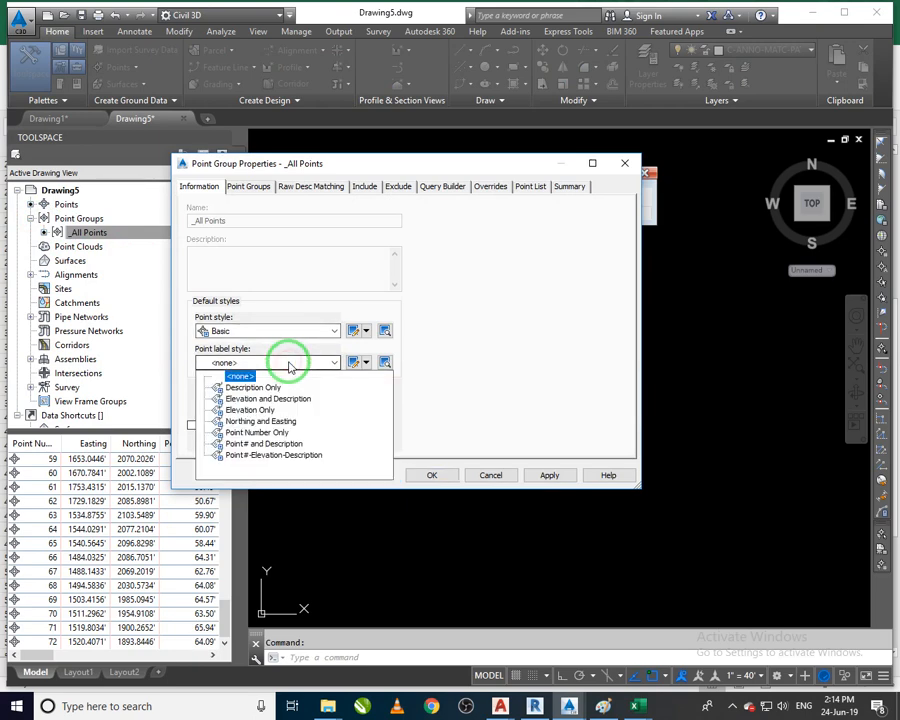
left_click(262, 388)
left_click(432, 476)
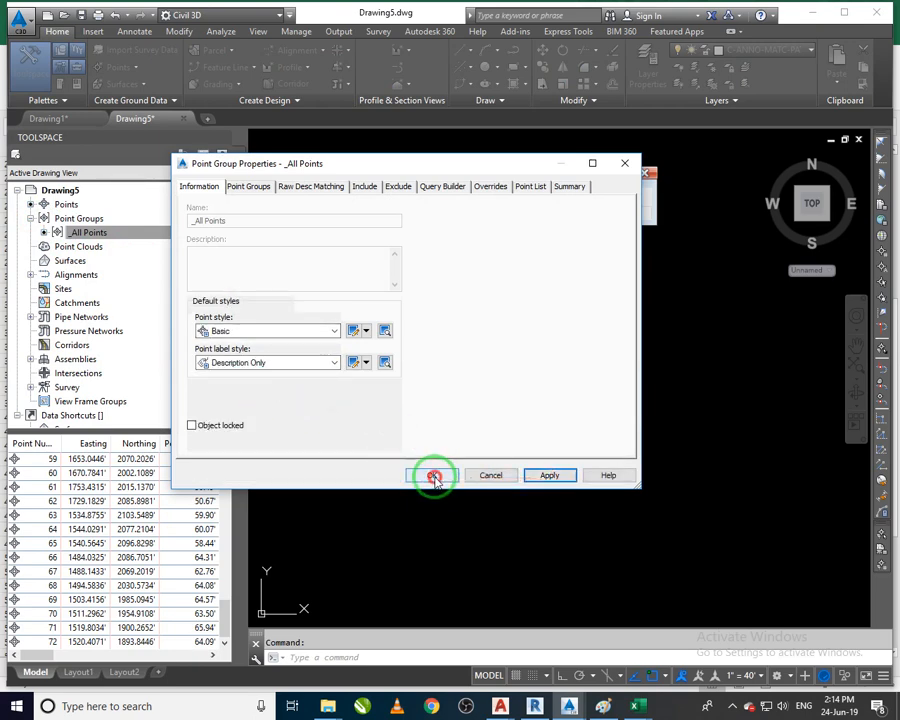
scroll(632, 452, "up", 5)
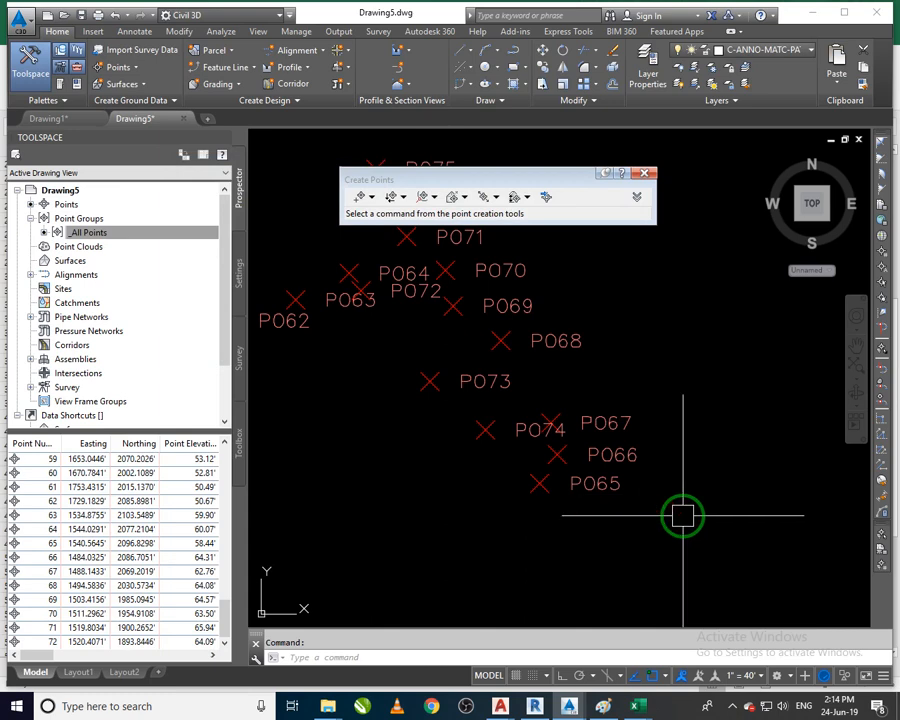
- Set the _All Points group's point label style to Northing and Easting and apply it to the drawing
right_click(150, 233)
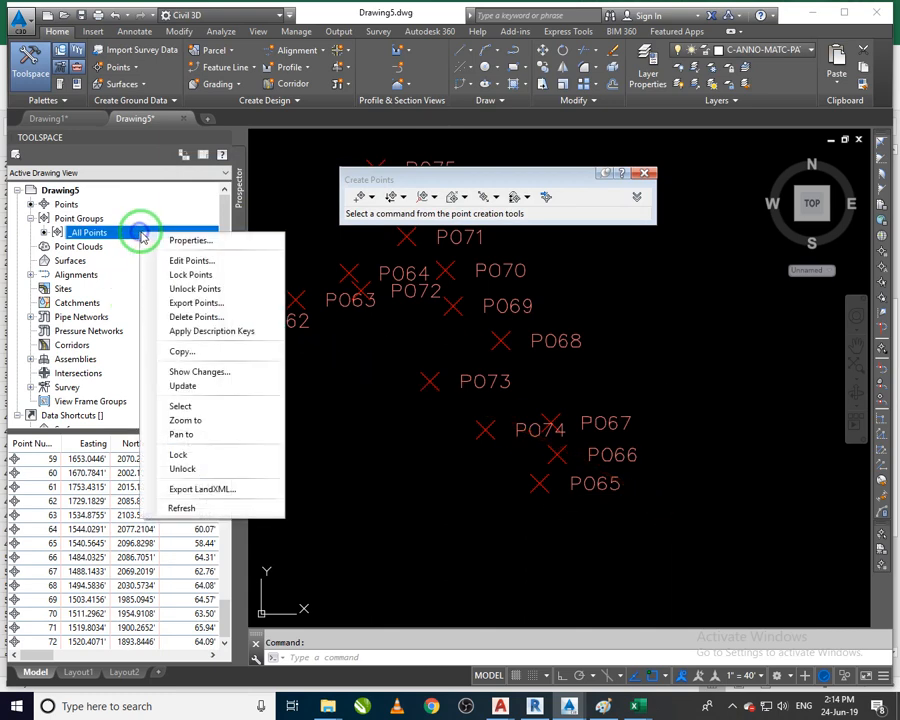
left_click(188, 242)
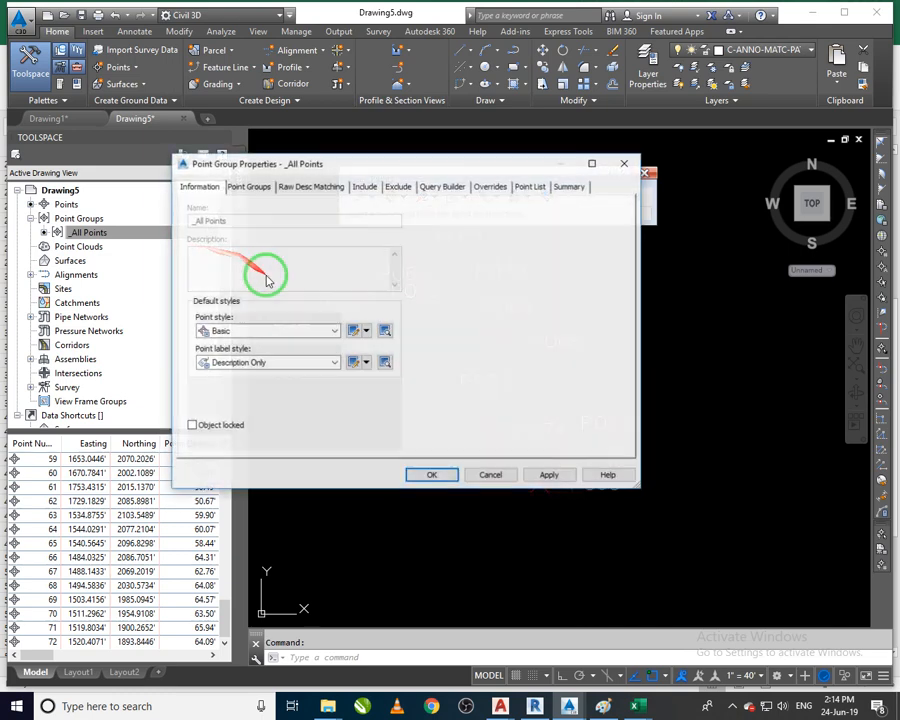
left_click(304, 363)
left_click(262, 421)
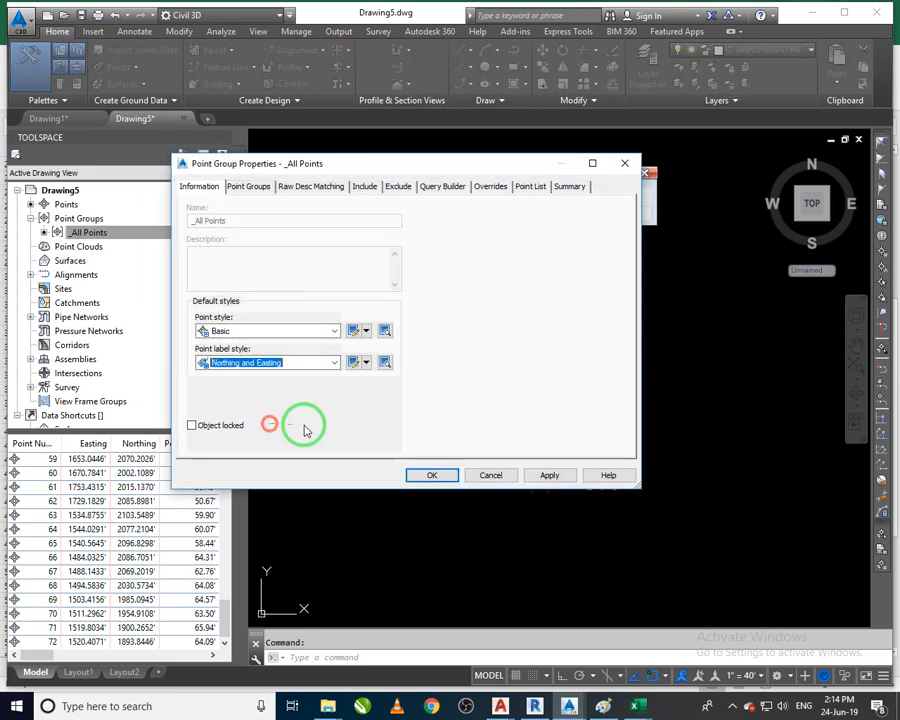
left_click(540, 476)
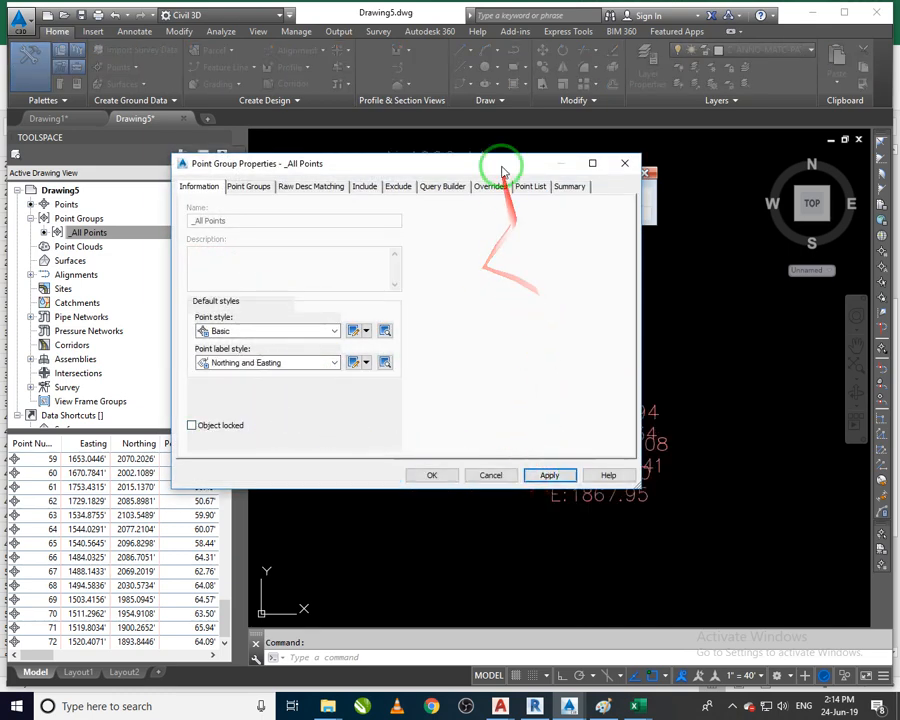
left_click_drag(500, 163, 431, 115)
left_click(364, 426)
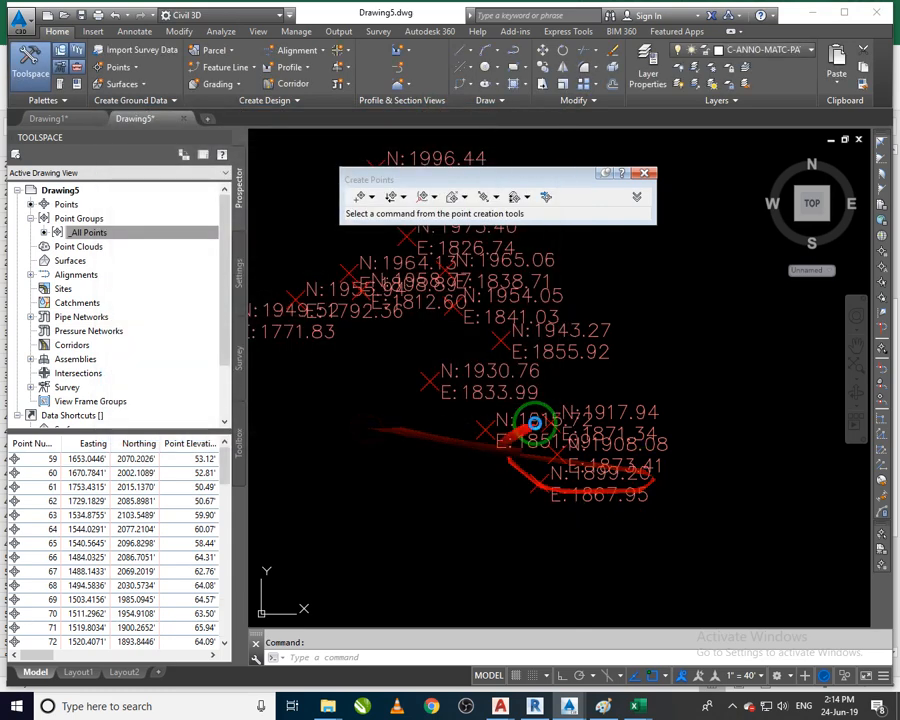
- Reduce the annotation scale to 1" = 20' and finally to 1" = 10' so the point labels shrink
left_click(745, 680)
left_click(752, 372)
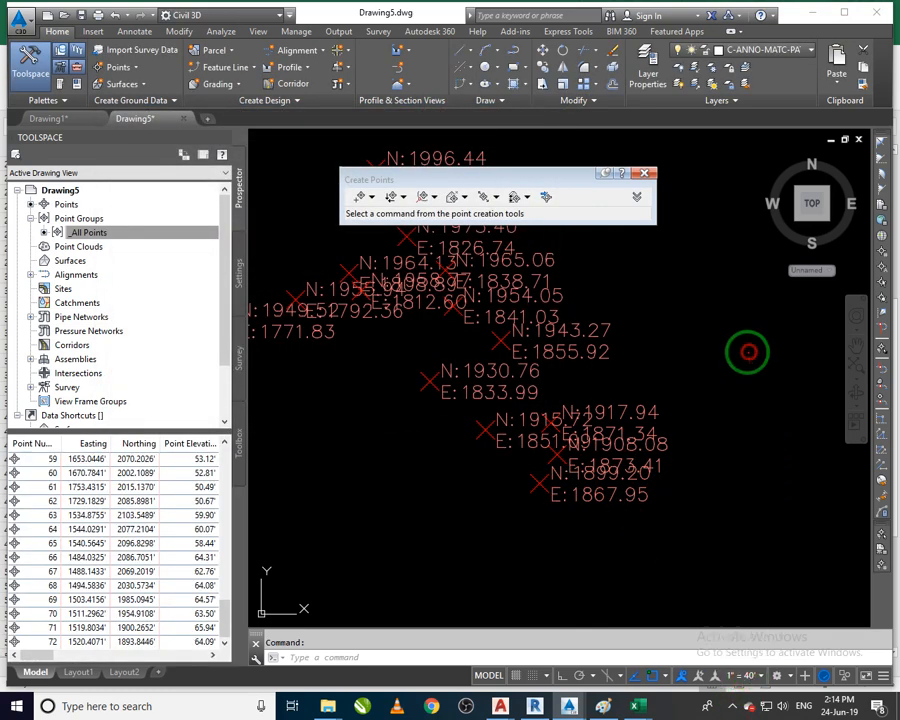
left_click(746, 675)
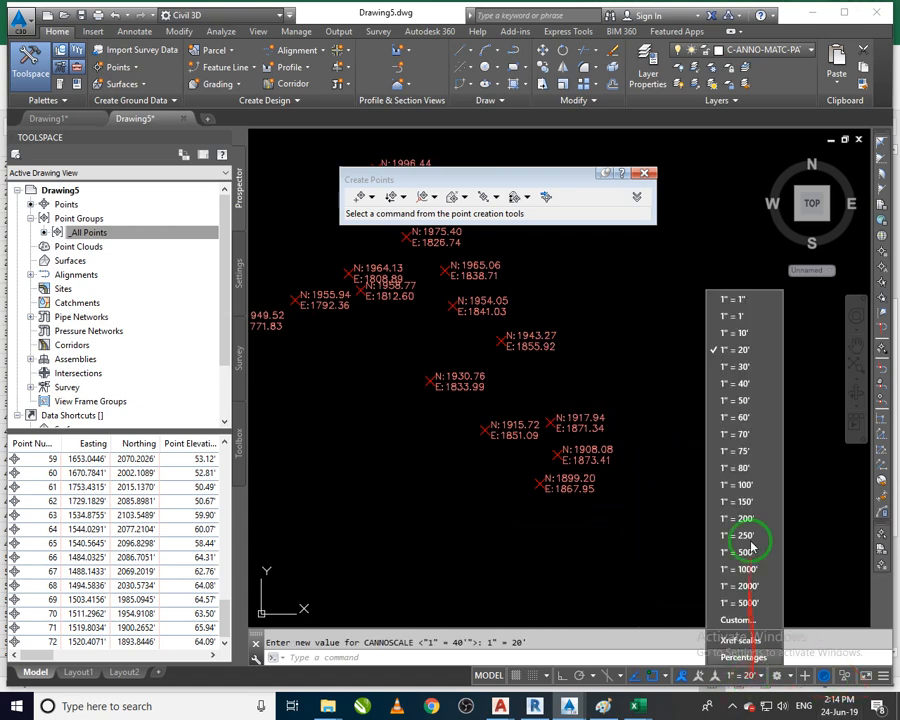
left_click(752, 333)
- Examine the rescaled point labels across the drawing and the details of individual Cogo points
scroll(552, 485, "up", 5)
scroll(565, 500, "down", 6)
scroll(571, 508, "down", 5)
middle_click_drag(508, 478, 590, 482)
scroll(468, 456, "up", 3)
middle_click_drag(468, 456, 510, 472)
mouse_move(510, 472)
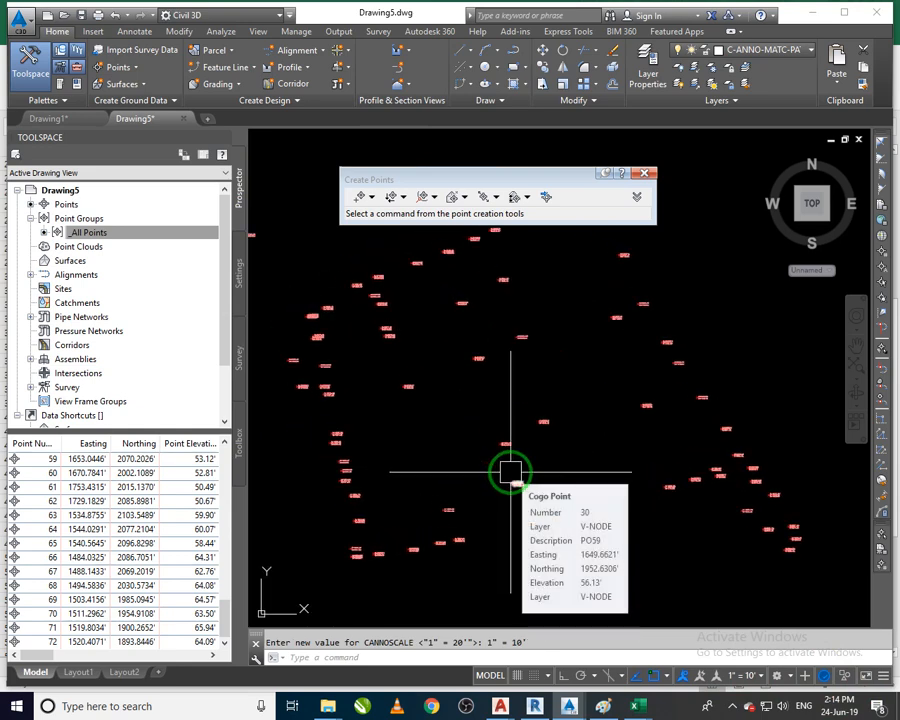
scroll(516, 455, "down", 2)
middle_click_drag(517, 453, 518, 434)
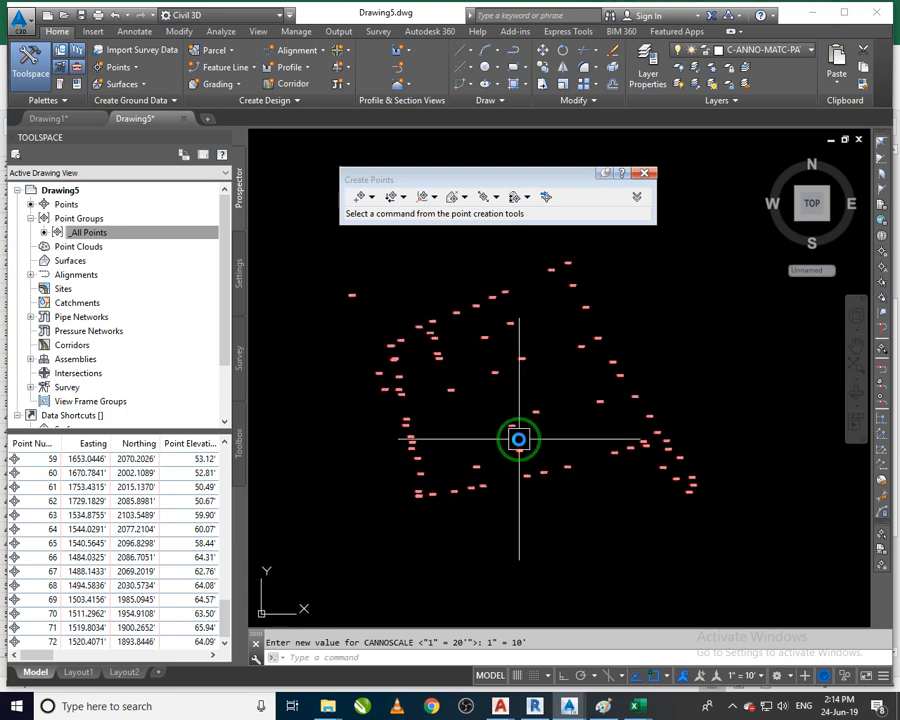
scroll(518, 432, "up", 2)
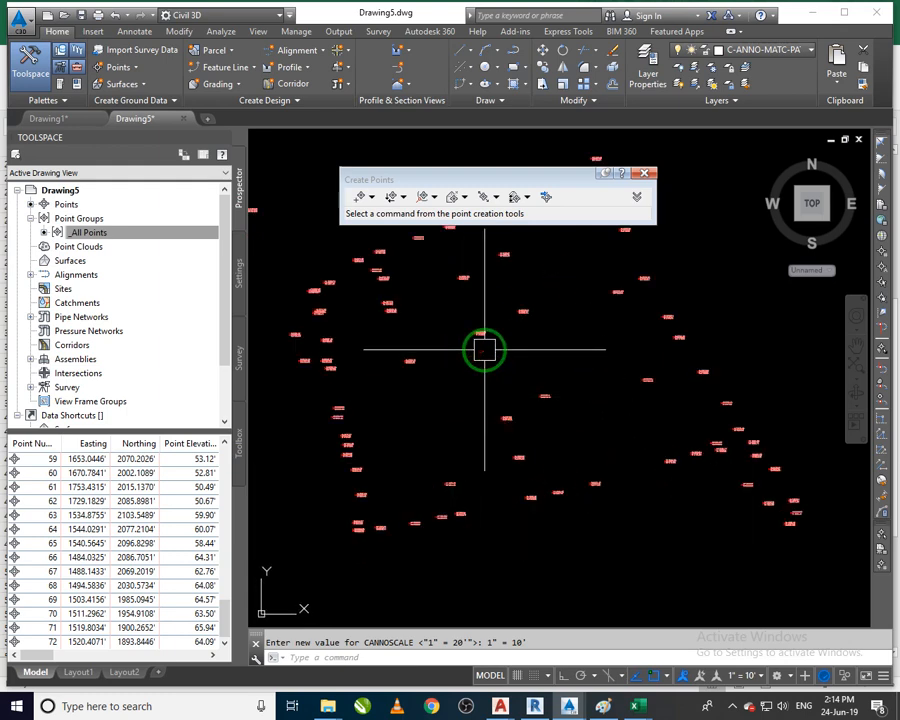
mouse_move(533, 302)
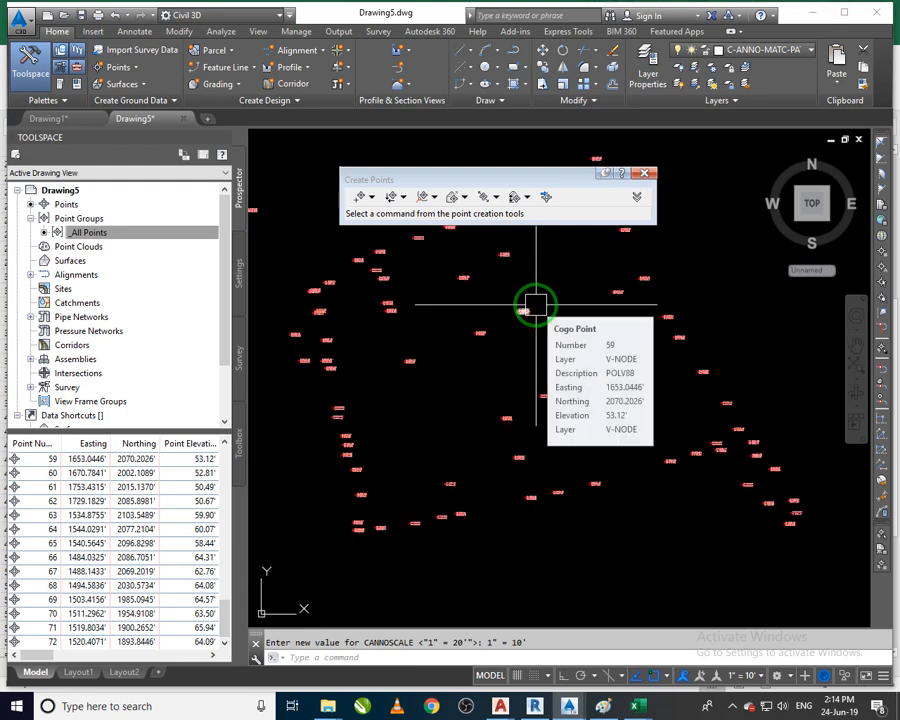
middle_click_drag(550, 325, 556, 327)
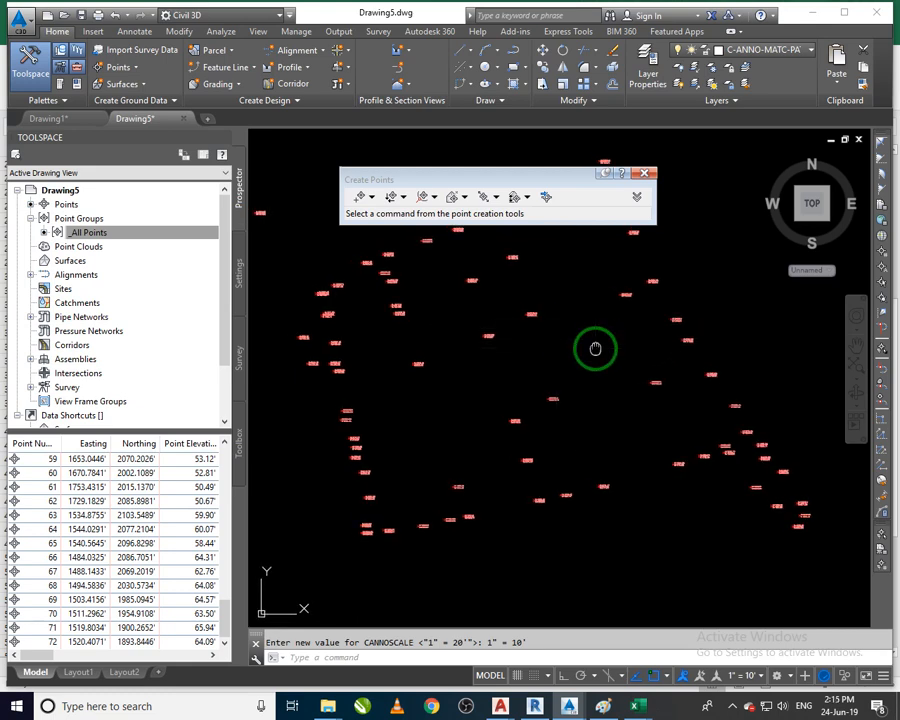
middle_click_drag(595, 349, 600, 347)
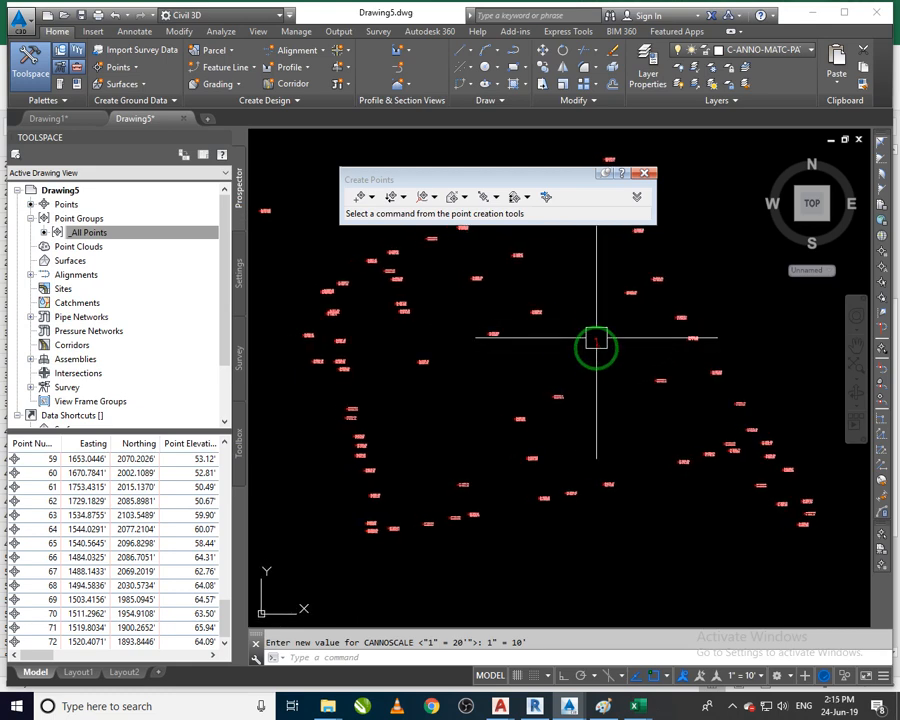
left_click(731, 708)
left_click(745, 625)
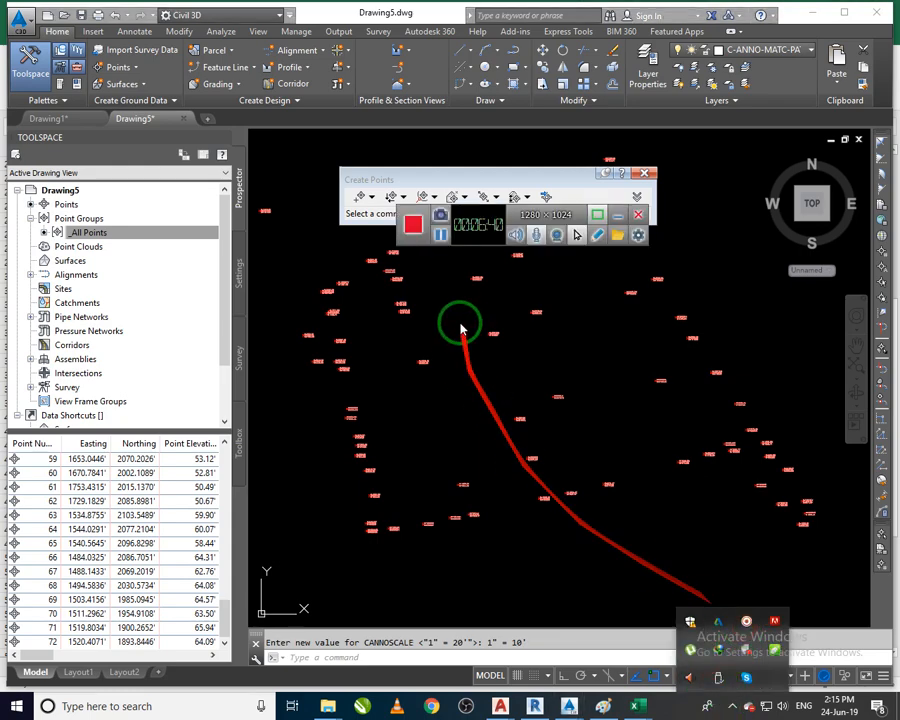